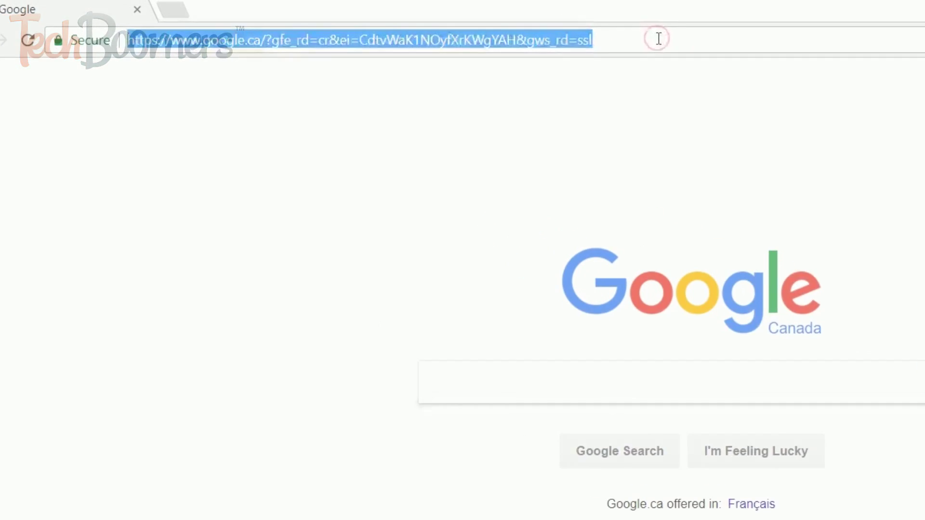
Enter pinterest.com in Chrome's address bar.
{"action": "type", "text": "pinterest."}
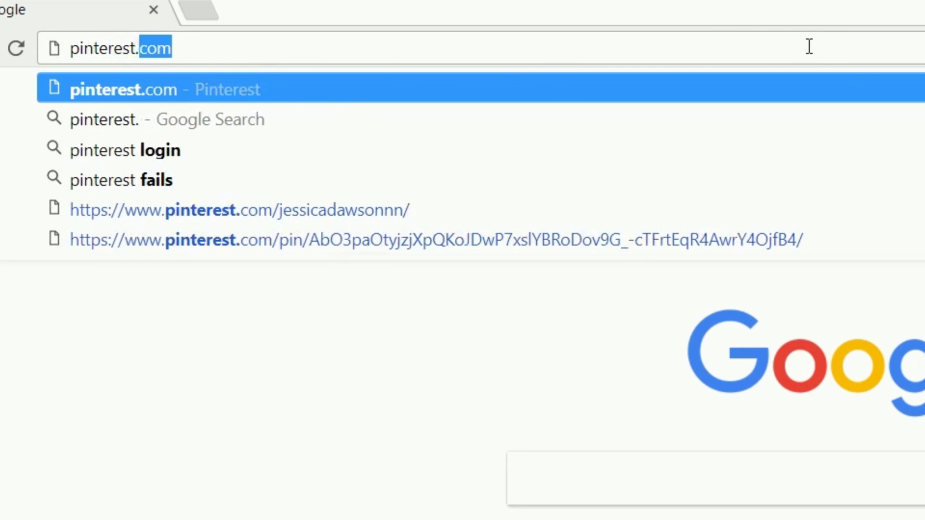
{"action": "type", "text": "com"}
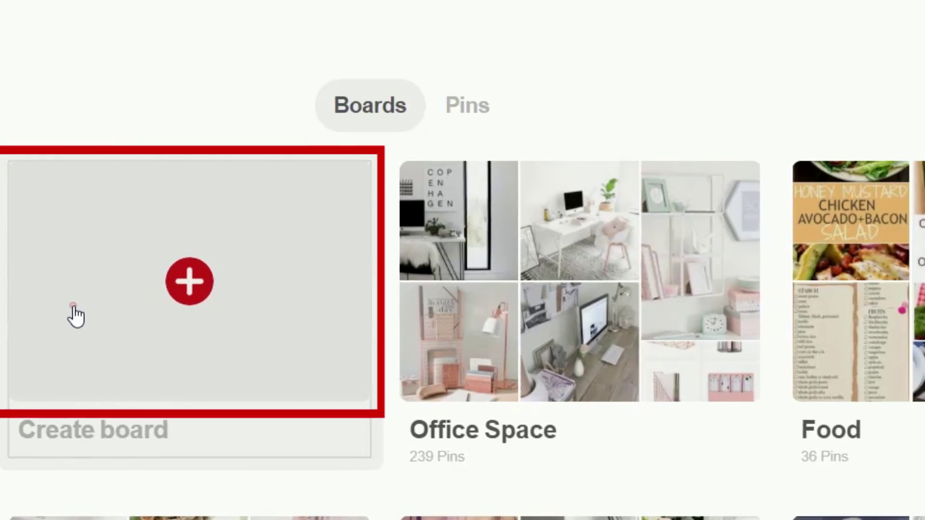
Create a board named 'Recipes', toggling Secret on and back off so it stays public.
{"action": "left_click", "coordinate": [215, 269]}
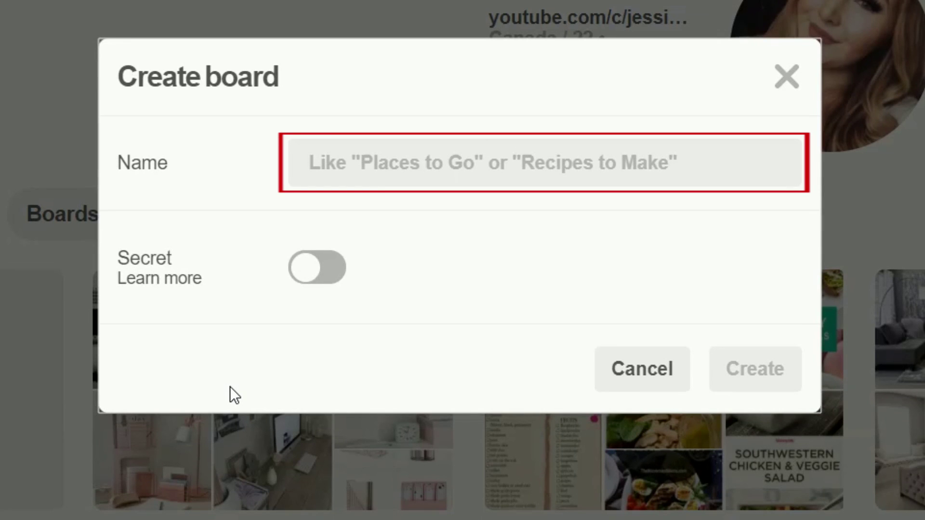
{"action": "left_click", "coordinate": [407, 164]}
{"action": "type", "text": "Recipes"}
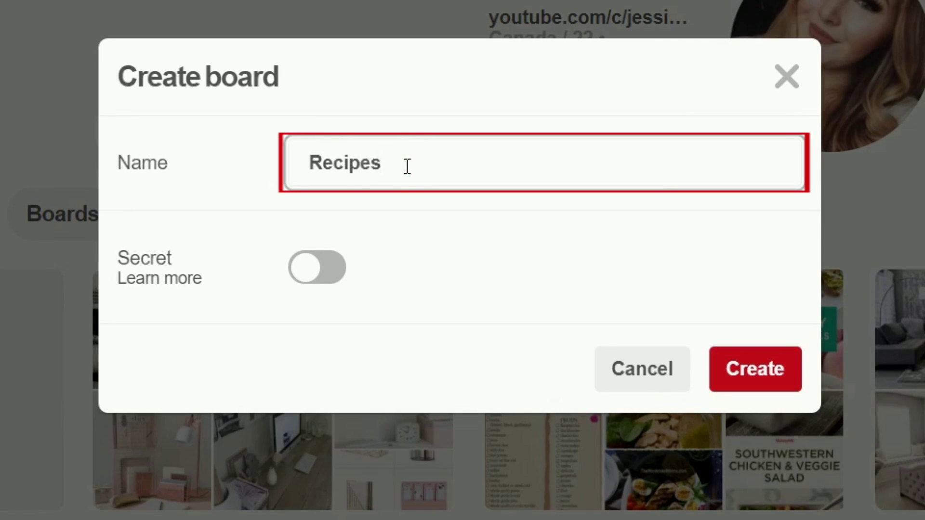
{"action": "left_click", "coordinate": [391, 253]}
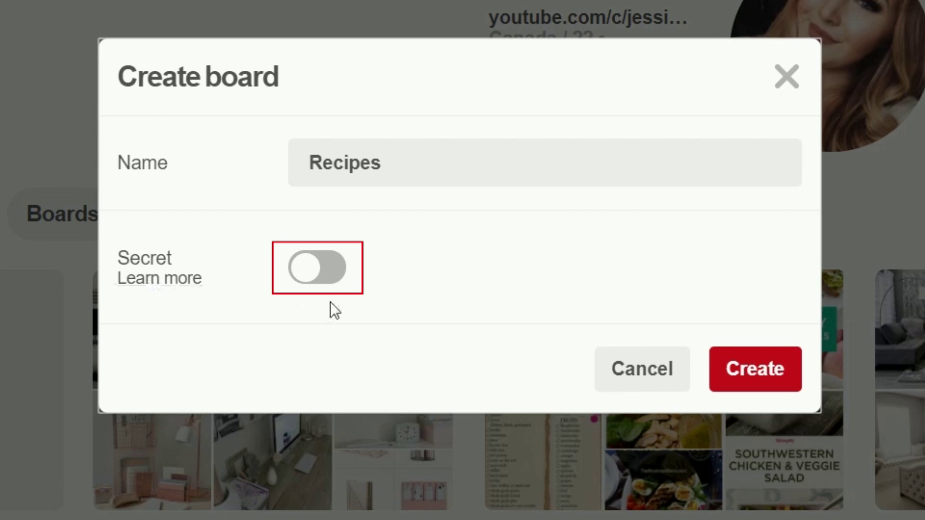
{"action": "left_click", "coordinate": [332, 277]}
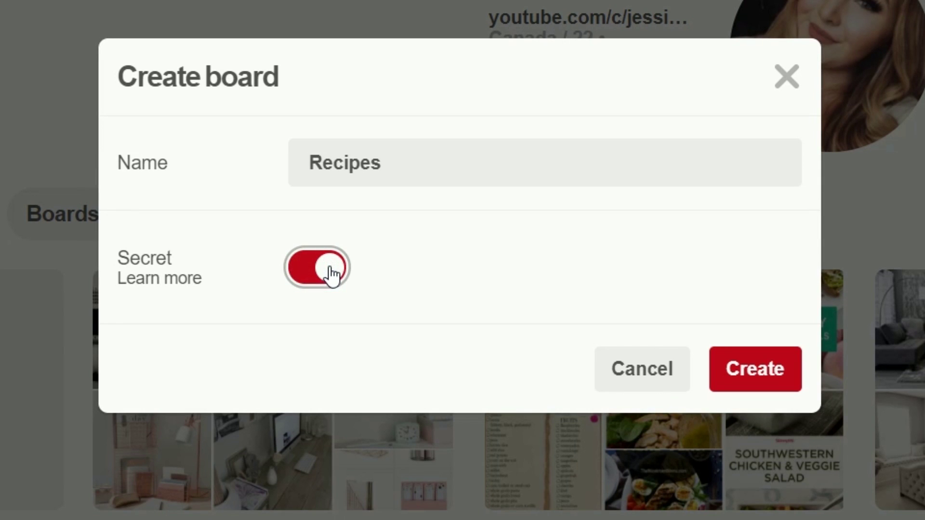
{"action": "left_click", "coordinate": [306, 277]}
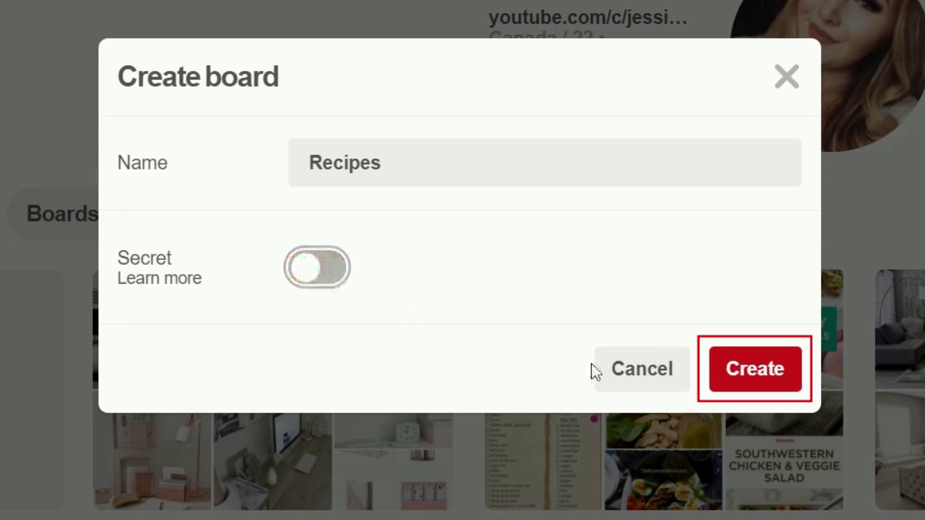
{"action": "left_click", "coordinate": [775, 390]}
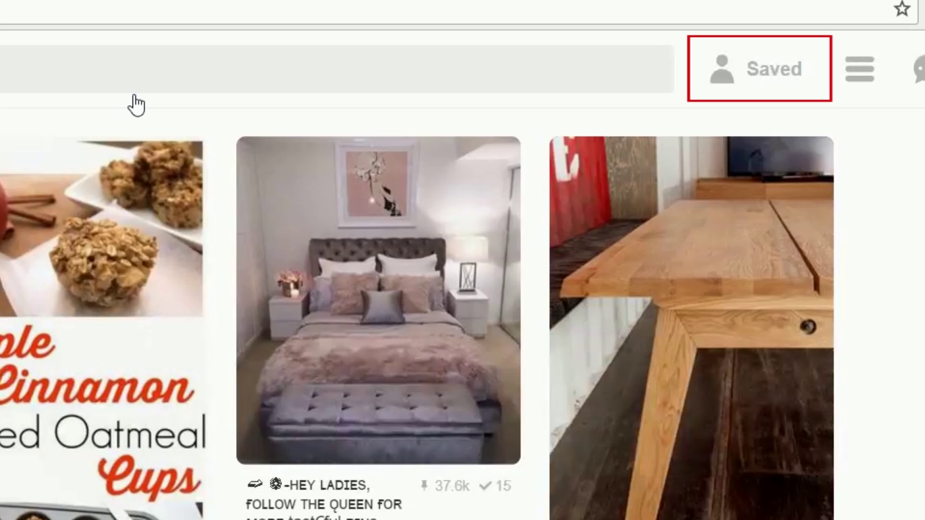
Open the Saved profile page listing boards such as Office Space, Food and Apartment.
{"action": "left_click", "coordinate": [733, 82]}
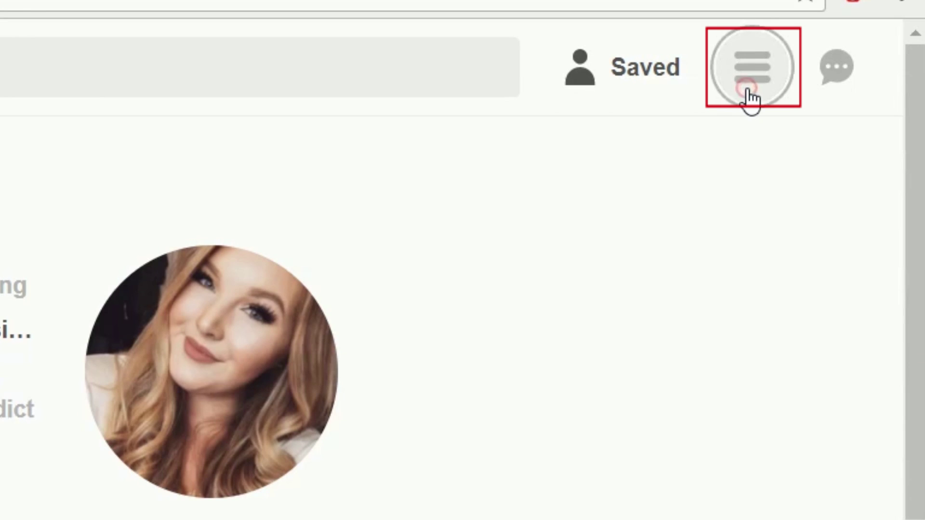
Browse the category menu to Food and drink, then into the Fast recipes topic.
{"action": "left_click", "coordinate": [750, 98]}
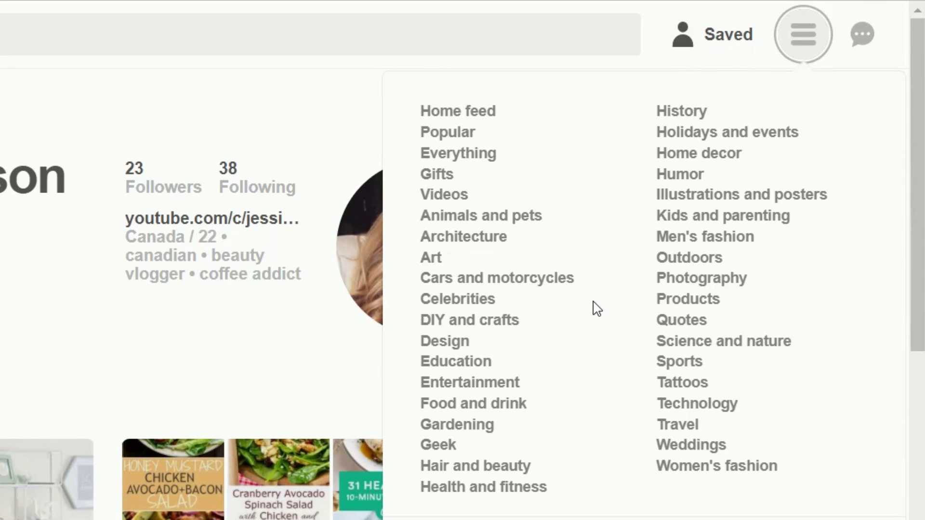
{"action": "left_click", "coordinate": [517, 406]}
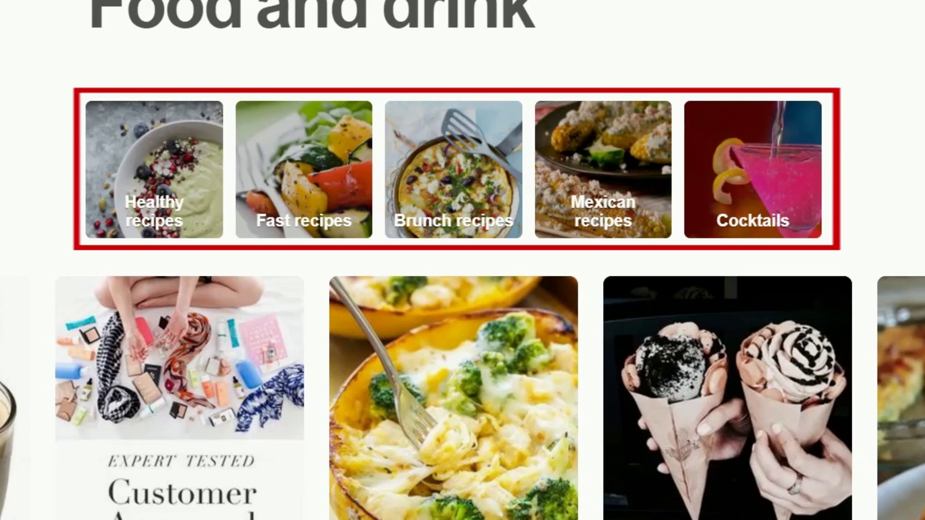
{"action": "left_click", "coordinate": [331, 180]}
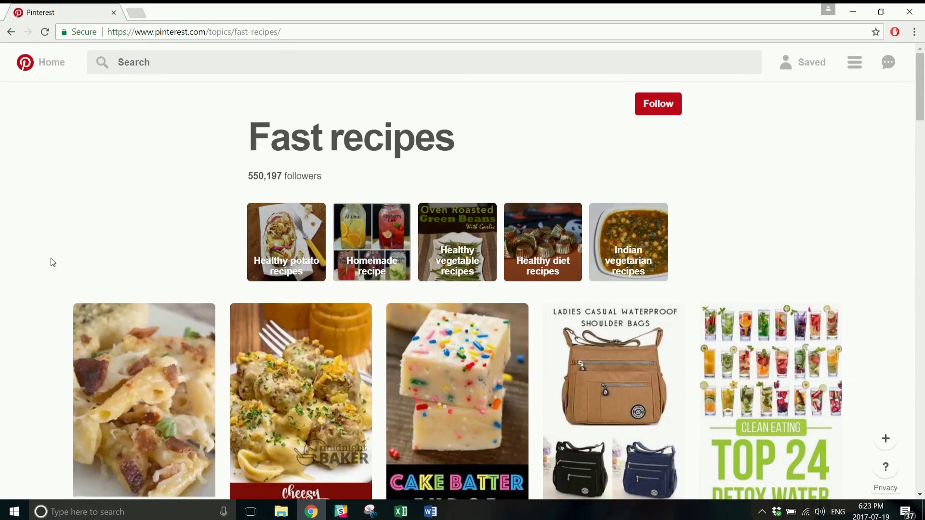
Save the Chicken & Bacon Alfredo Casserole pin to the Food board and go back Home.
{"action": "scroll", "coordinate": [53, 263], "scroll_direction": "down", "scroll_amount": 4}
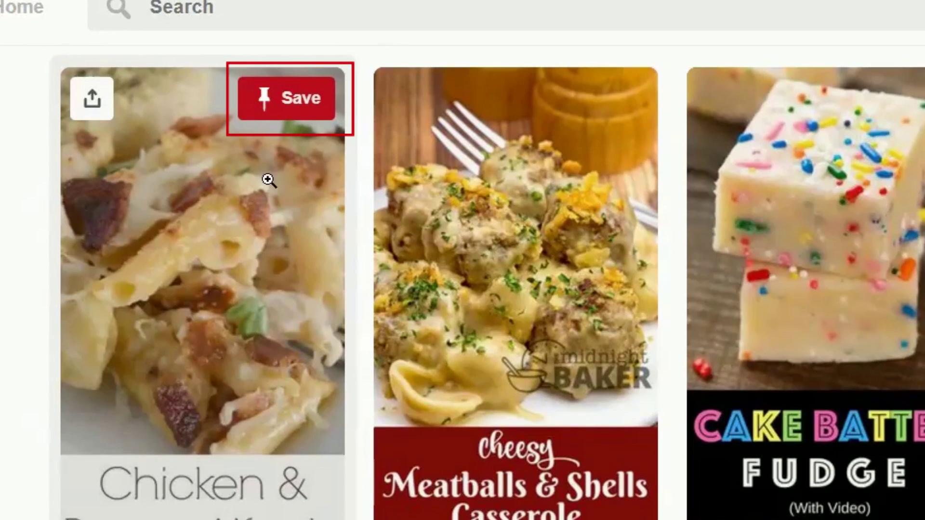
{"action": "left_click", "coordinate": [288, 112]}
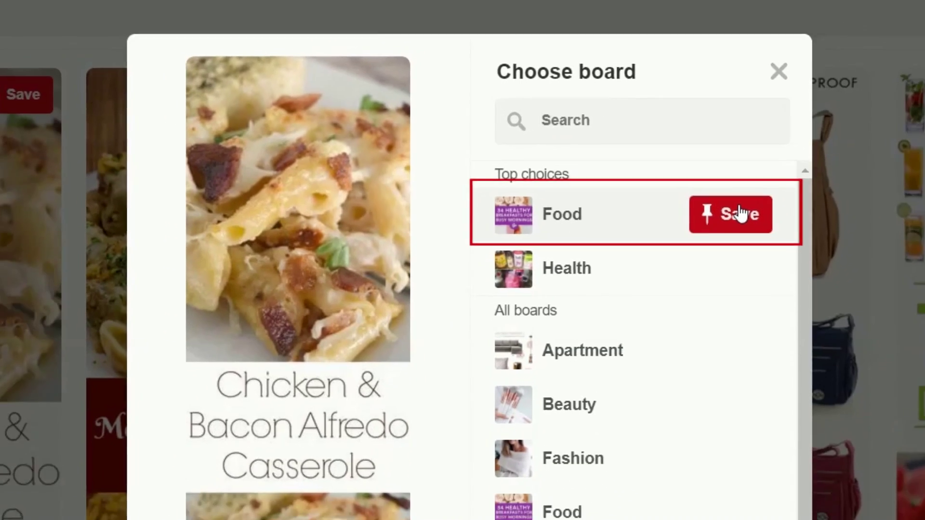
{"action": "left_click", "coordinate": [739, 214]}
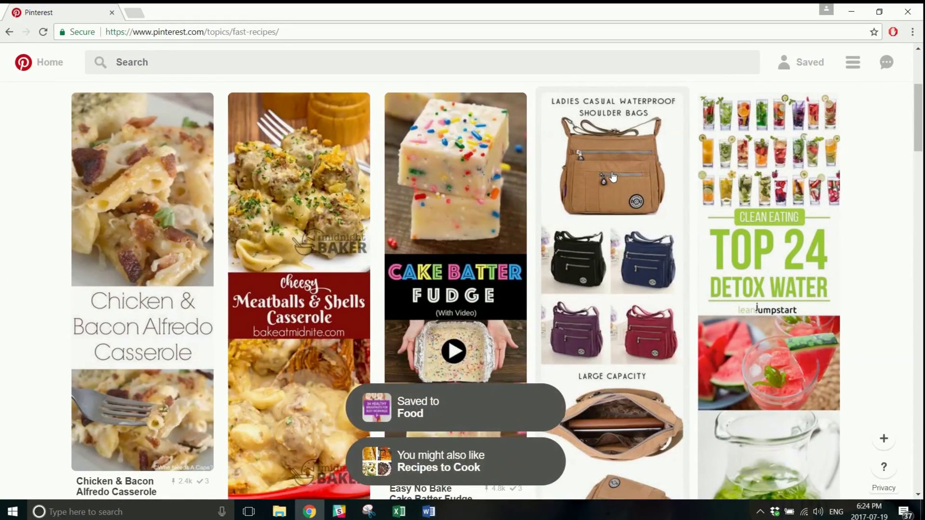
{"action": "left_click", "coordinate": [46, 63]}
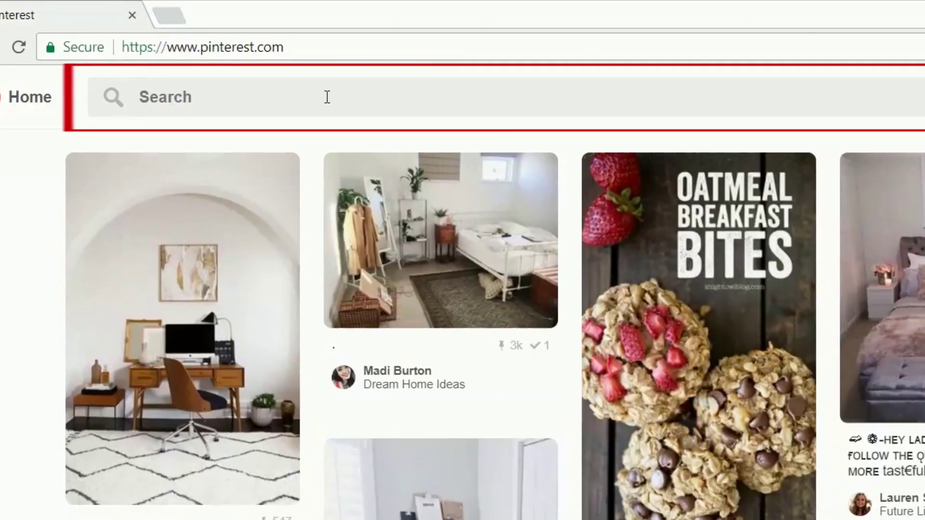
Search Pinterest for 'healthy recipes'.
{"action": "left_click", "coordinate": [231, 62]}
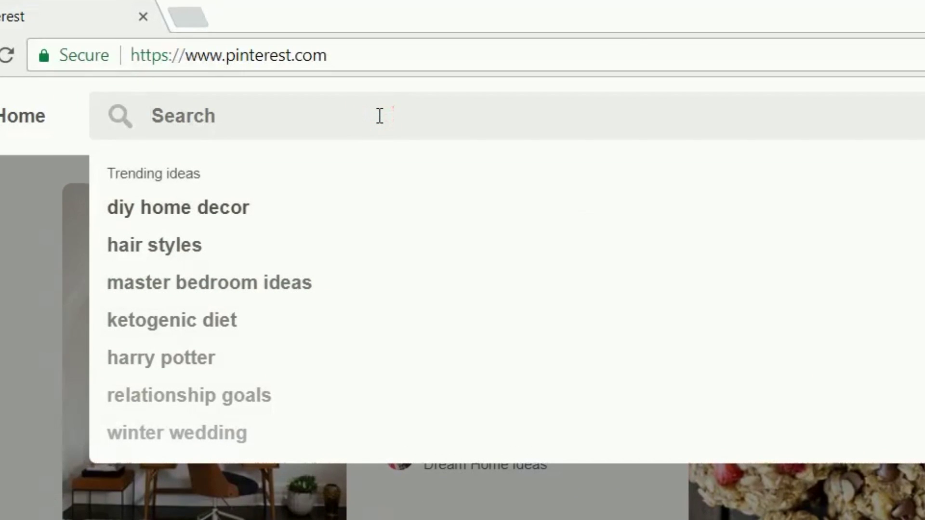
{"action": "type", "text": "healthy recip"}
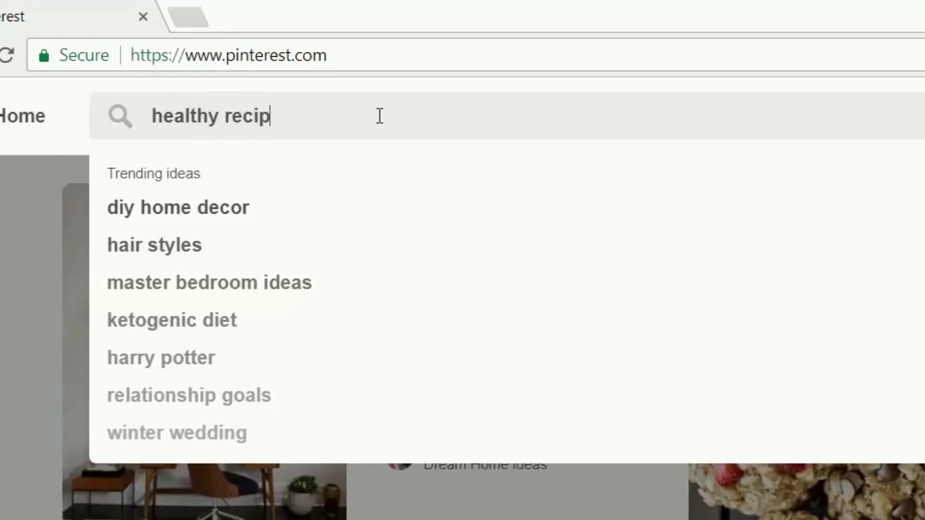
{"action": "type", "text": "es"}
{"action": "key", "text": "Return"}
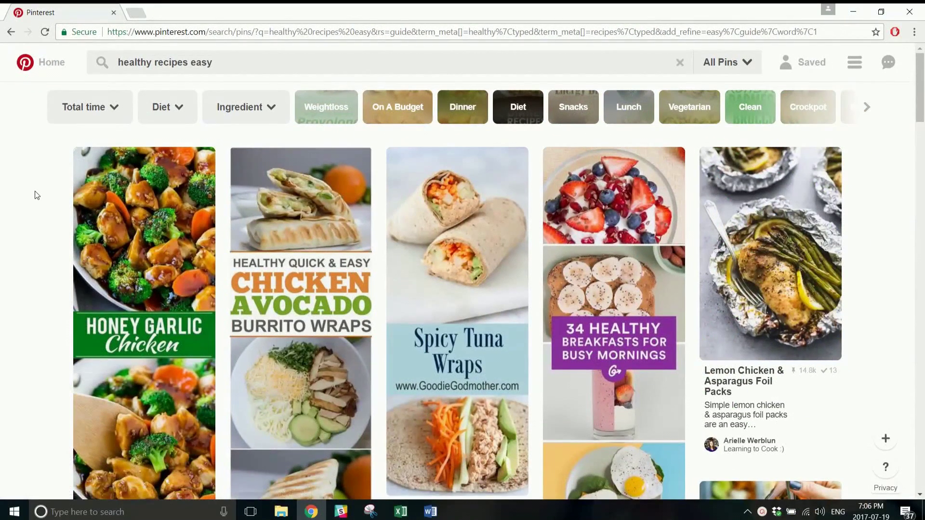
Save the 34 Healthy Breakfasts for Busy Mornings pin to the Food board.
{"action": "scroll", "coordinate": [35, 195], "scroll_direction": "down", "scroll_amount": 1}
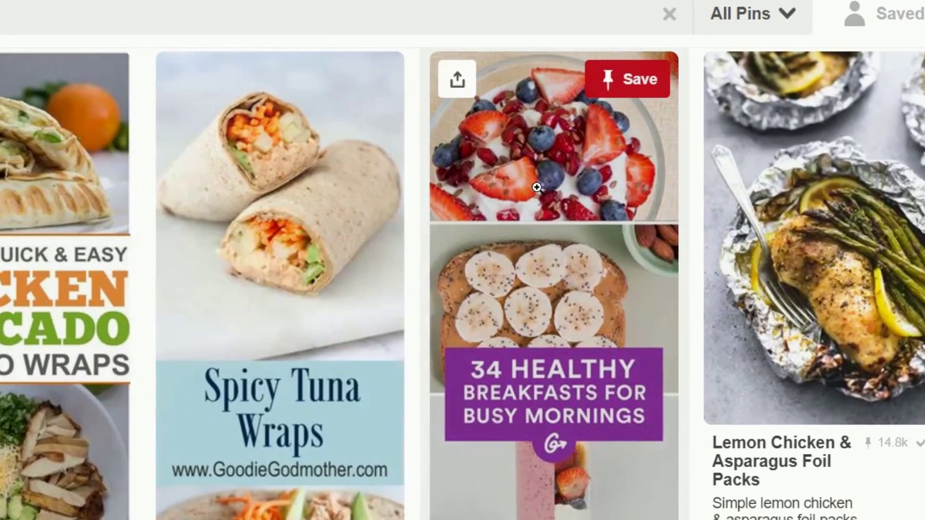
{"action": "left_click", "coordinate": [637, 96]}
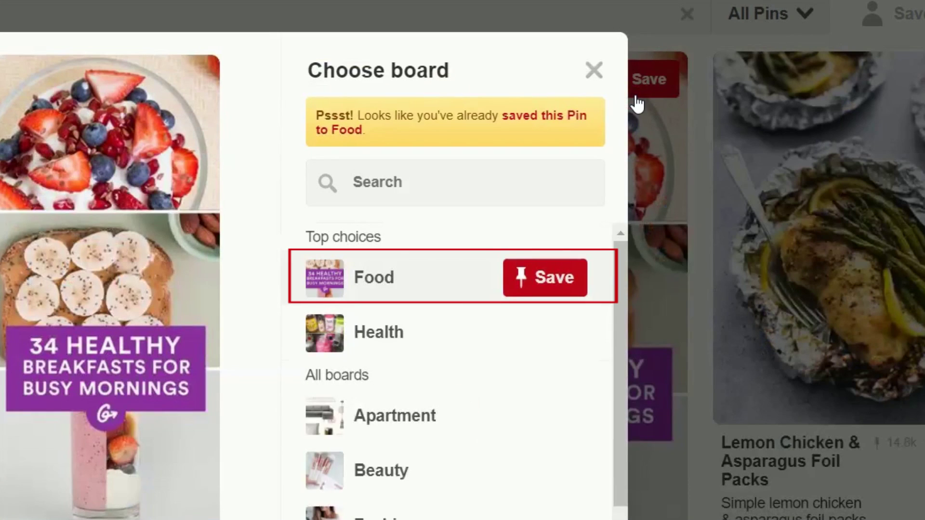
{"action": "left_click", "coordinate": [573, 290]}
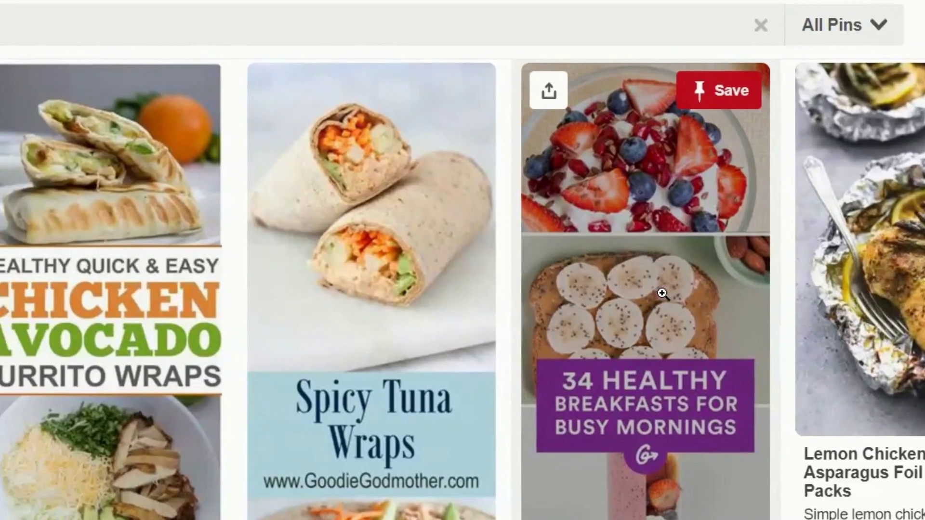
Follow the Breakfast and Brunch Recipes board from the breakfast pin's page, then return Home.
{"action": "left_click", "coordinate": [573, 290]}
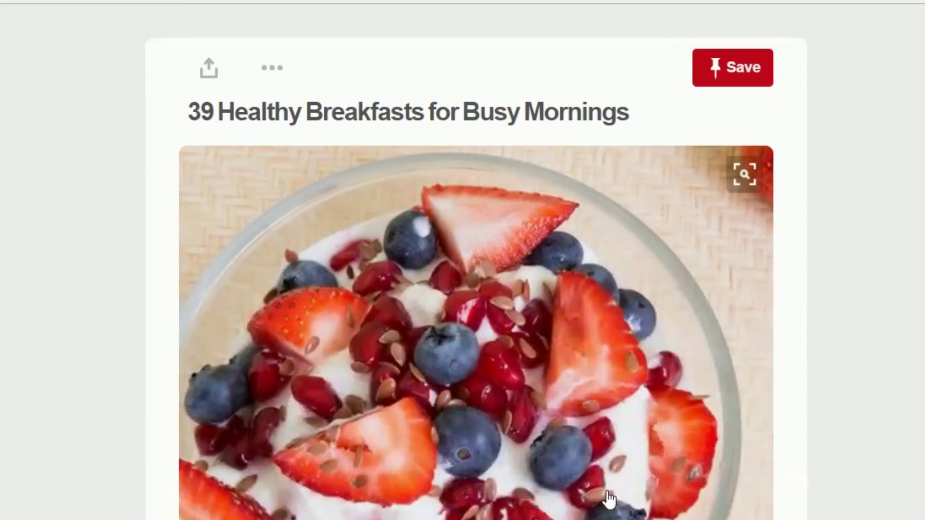
{"action": "scroll", "coordinate": [608, 499], "scroll_direction": "down", "scroll_amount": 3}
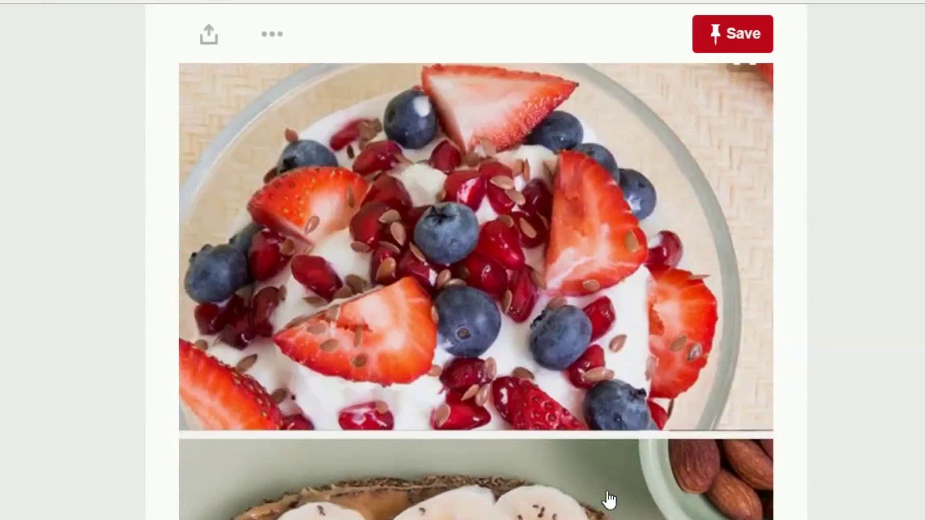
{"action": "scroll", "coordinate": [608, 498], "scroll_direction": "down", "scroll_amount": 5}
{"action": "scroll", "coordinate": [607, 498], "scroll_direction": "down", "scroll_amount": 5}
{"action": "scroll", "coordinate": [608, 482], "scroll_direction": "down", "scroll_amount": 5}
{"action": "scroll", "coordinate": [609, 460], "scroll_direction": "down", "scroll_amount": 4}
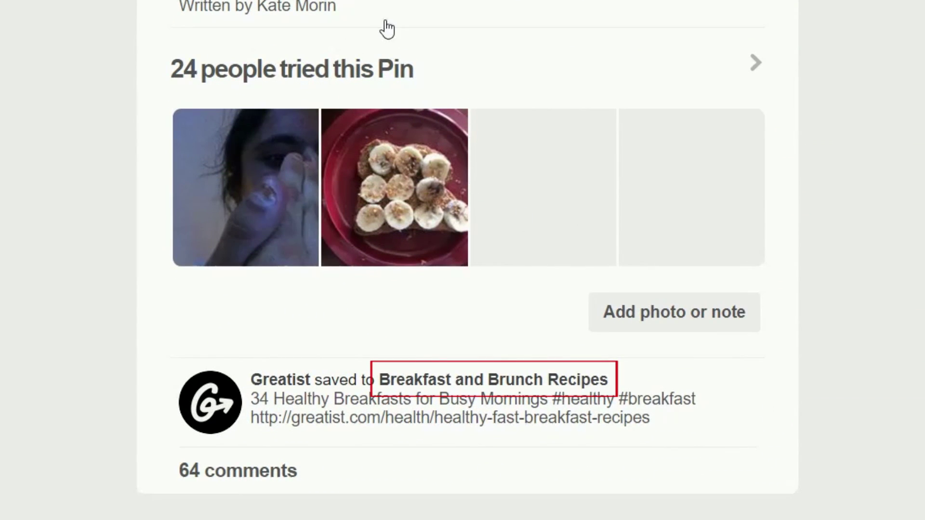
{"action": "left_click", "coordinate": [493, 381]}
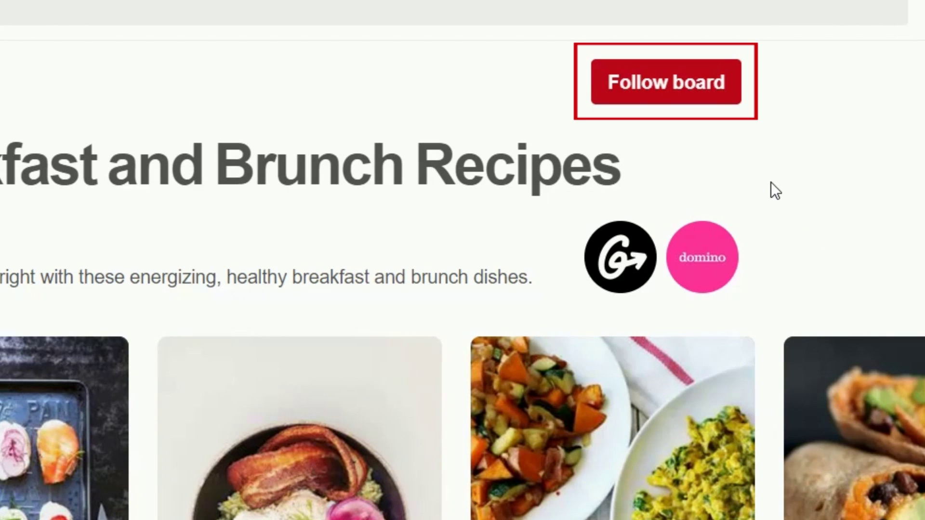
{"action": "left_click", "coordinate": [667, 98]}
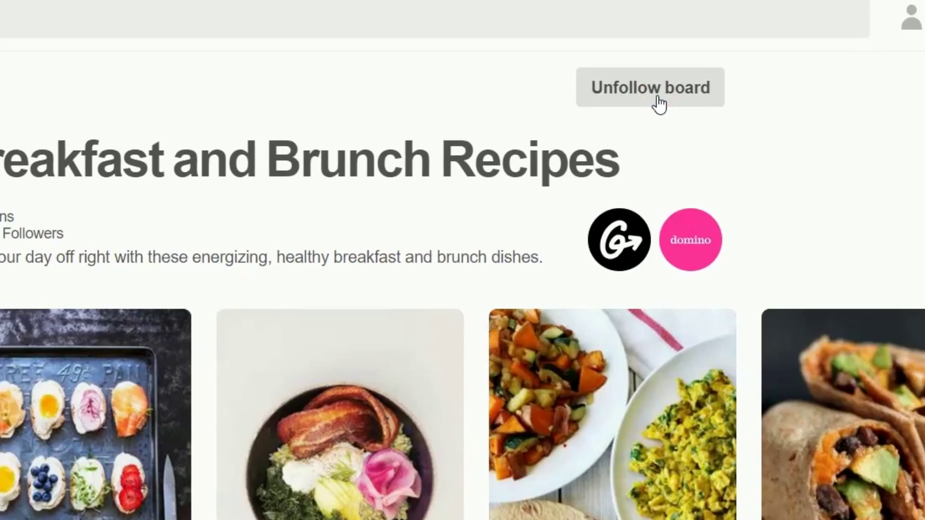
{"action": "left_click", "coordinate": [44, 71]}
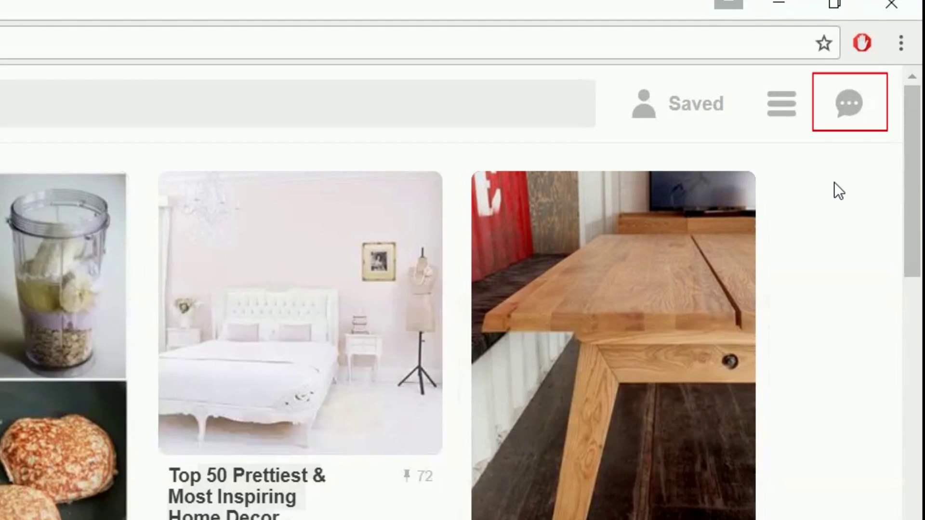
Open the top-right messages and notifications panel.
{"action": "left_click", "coordinate": [844, 127]}
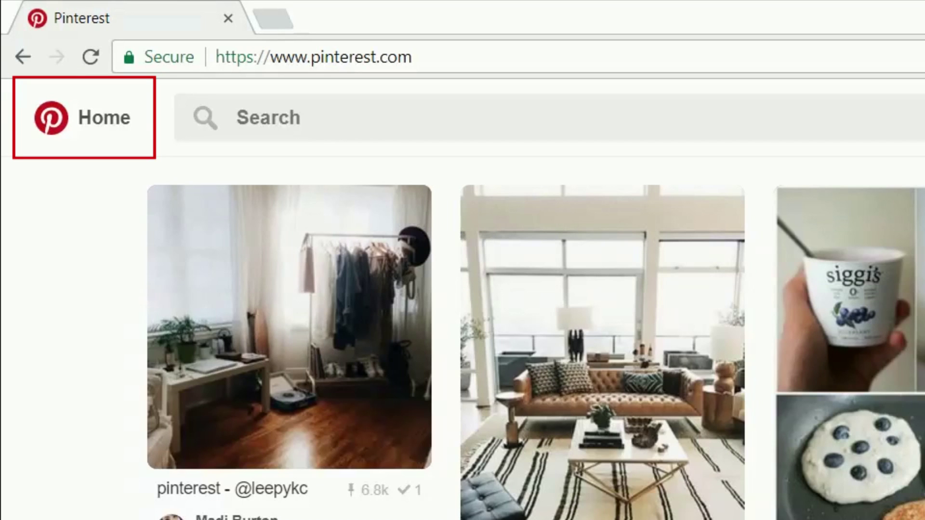
{"action": "left_click", "coordinate": [77, 138]}
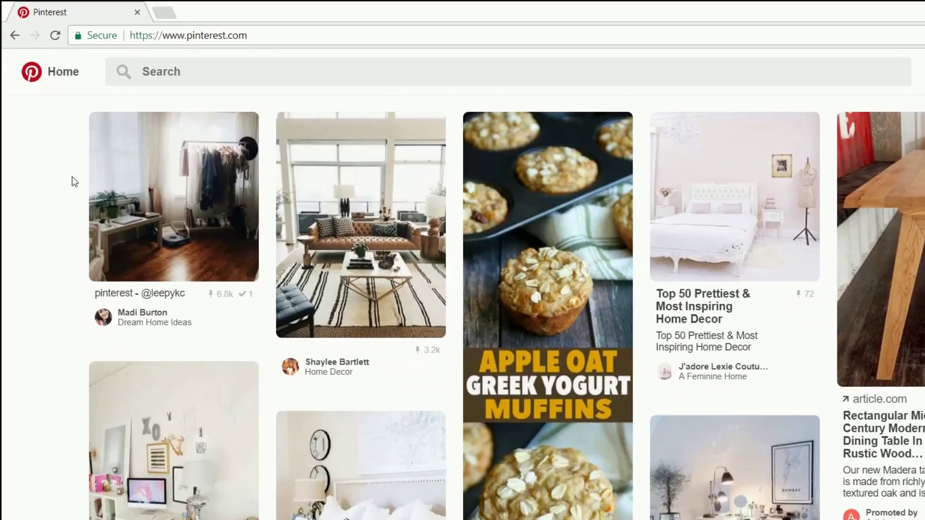
{"action": "scroll", "coordinate": [65, 179], "scroll_direction": "down", "scroll_amount": 3}
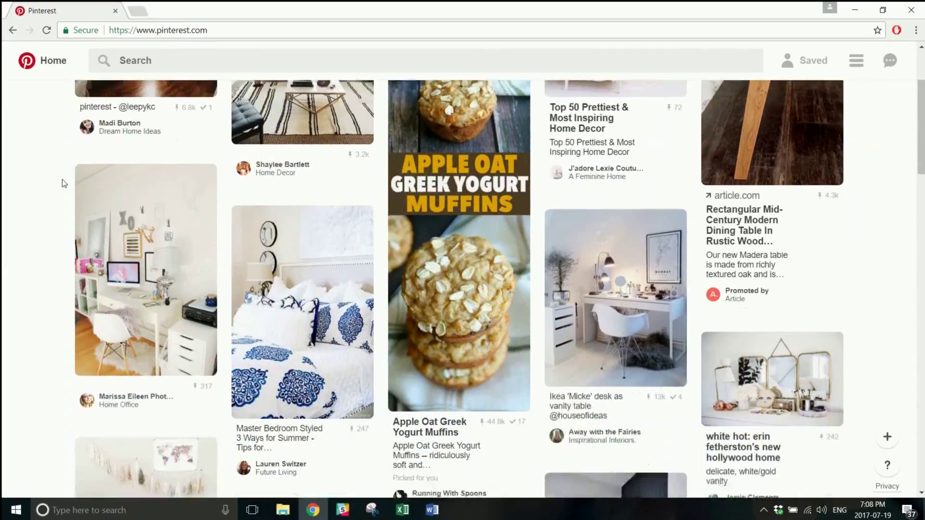
{"action": "scroll", "coordinate": [63, 178], "scroll_direction": "down", "scroll_amount": 3}
{"action": "scroll", "coordinate": [62, 175], "scroll_direction": "down", "scroll_amount": 7}
{"action": "scroll", "coordinate": [62, 174], "scroll_direction": "down", "scroll_amount": 5}
{"action": "scroll", "coordinate": [63, 174], "scroll_direction": "down", "scroll_amount": 2}
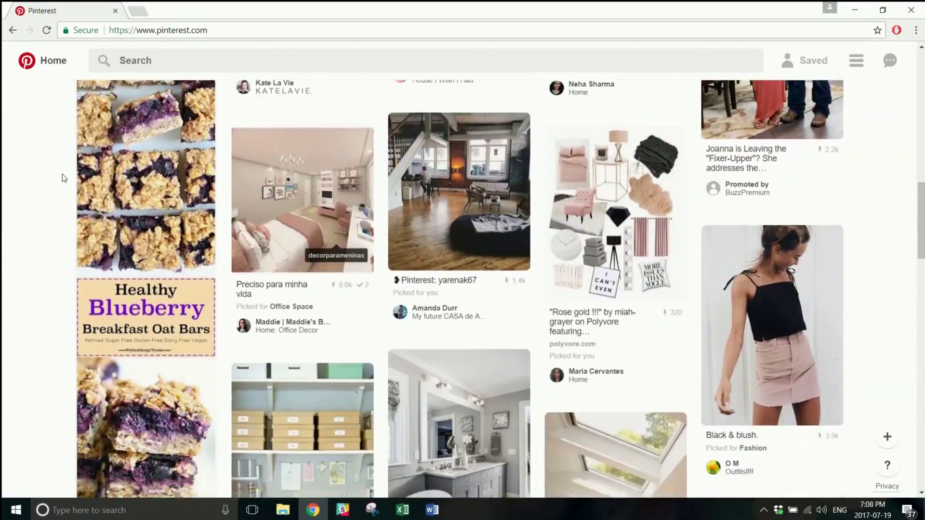
{"action": "scroll", "coordinate": [62, 174], "scroll_direction": "down", "scroll_amount": 3}
{"action": "scroll", "coordinate": [62, 246], "scroll_direction": "down", "scroll_amount": 5}
{"action": "scroll", "coordinate": [63, 247], "scroll_direction": "down", "scroll_amount": 2}
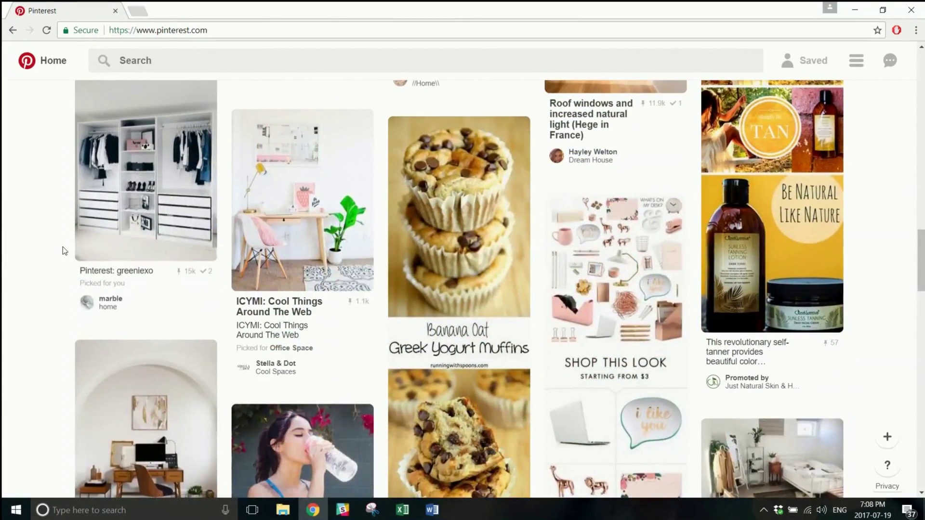
{"action": "mouse_move", "coordinate": [488, 199]}
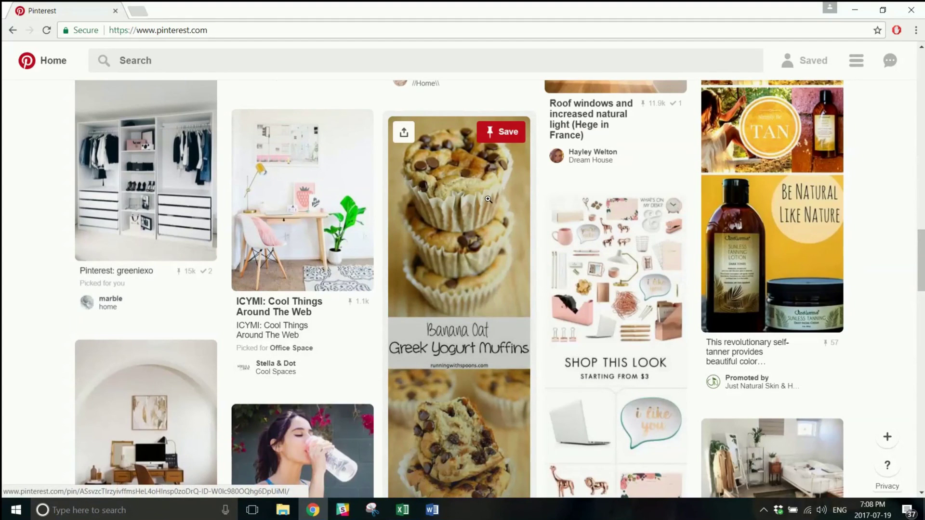
Save the Banana Oat Greek Yogurt Muffins pin into the Food board.
{"action": "left_click", "coordinate": [512, 139]}
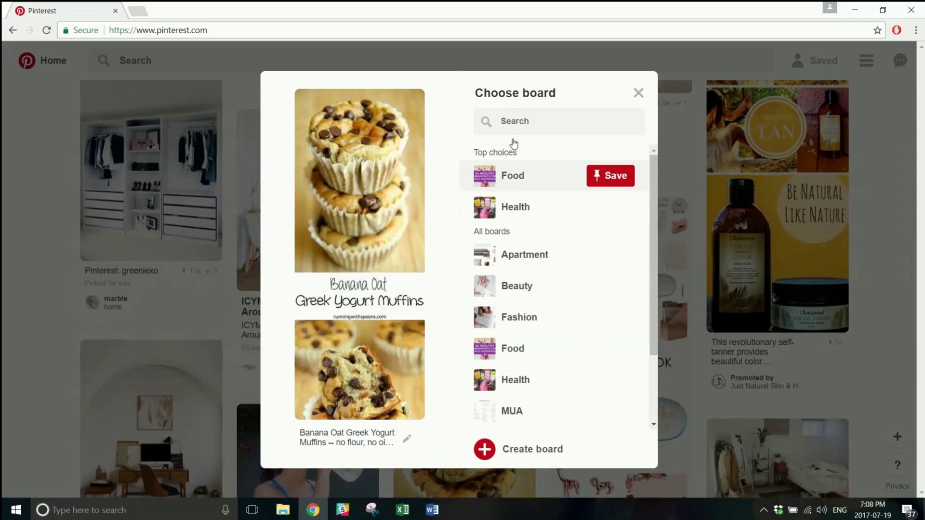
{"action": "left_click", "coordinate": [616, 176]}
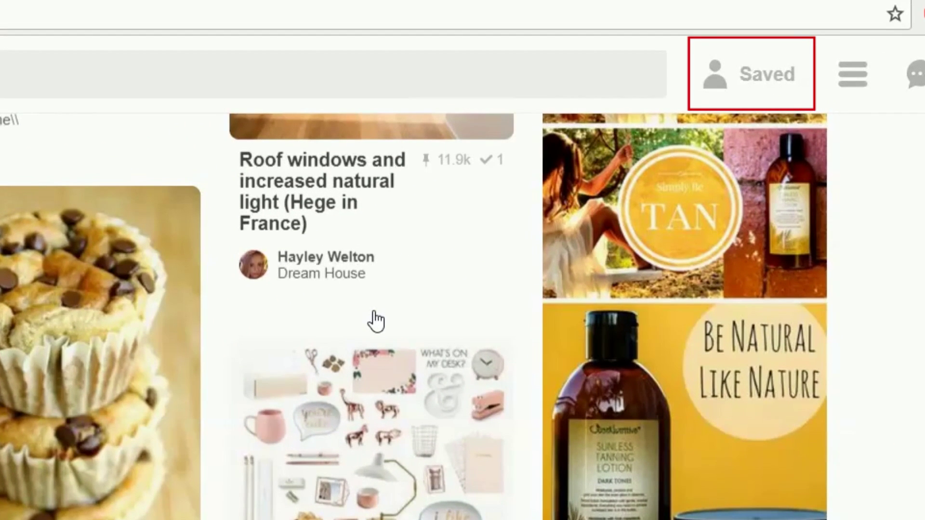
Open the Example board from the Saved profile's boards list.
{"action": "left_click", "coordinate": [717, 87]}
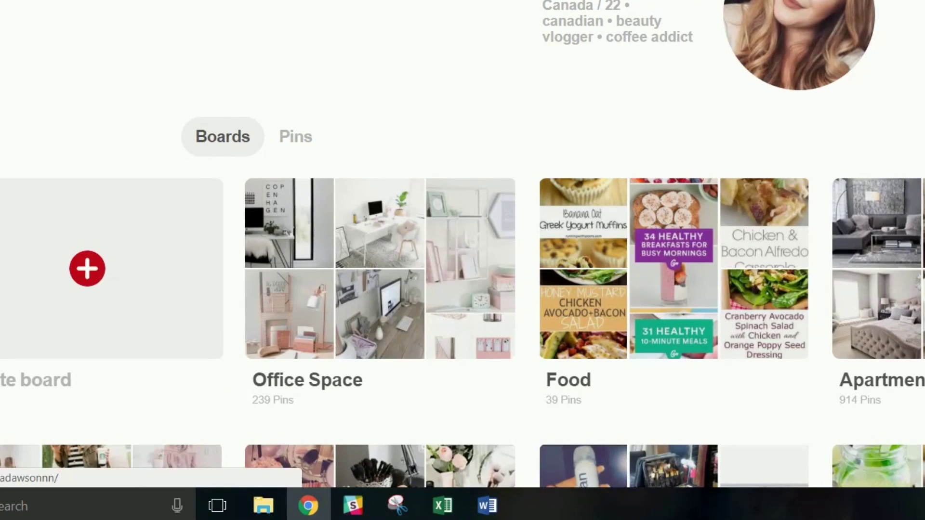
{"action": "scroll", "coordinate": [299, 349], "scroll_direction": "down", "scroll_amount": 5}
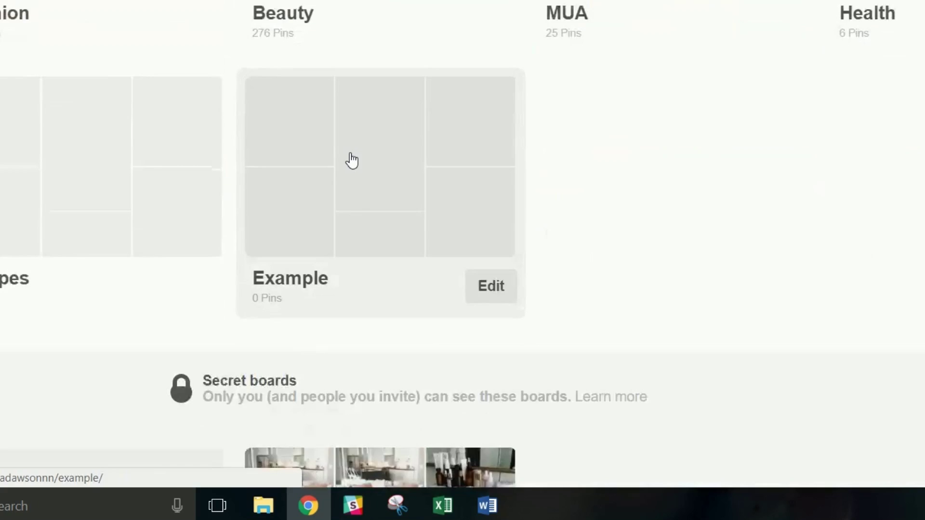
{"action": "left_click", "coordinate": [350, 315]}
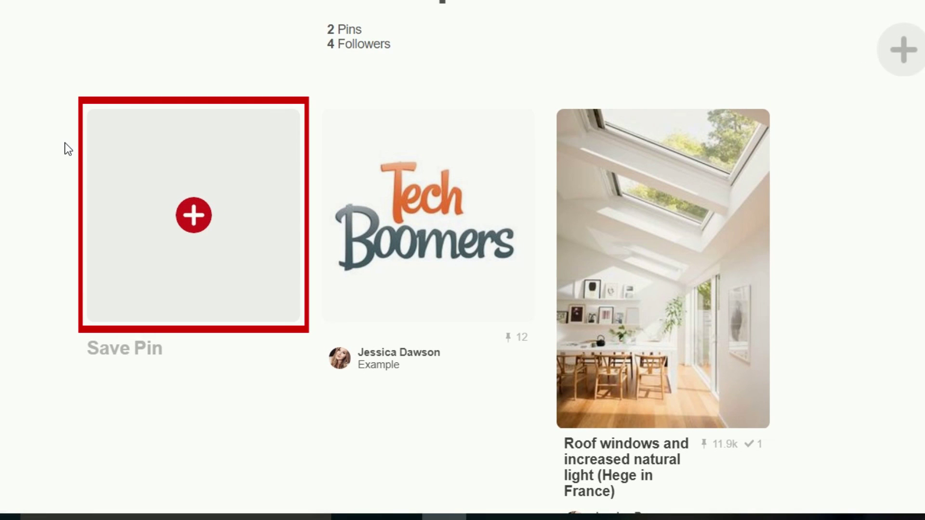
Start a new pin from the Save Pin + card, choosing to save it from the web.
{"action": "left_click", "coordinate": [202, 222]}
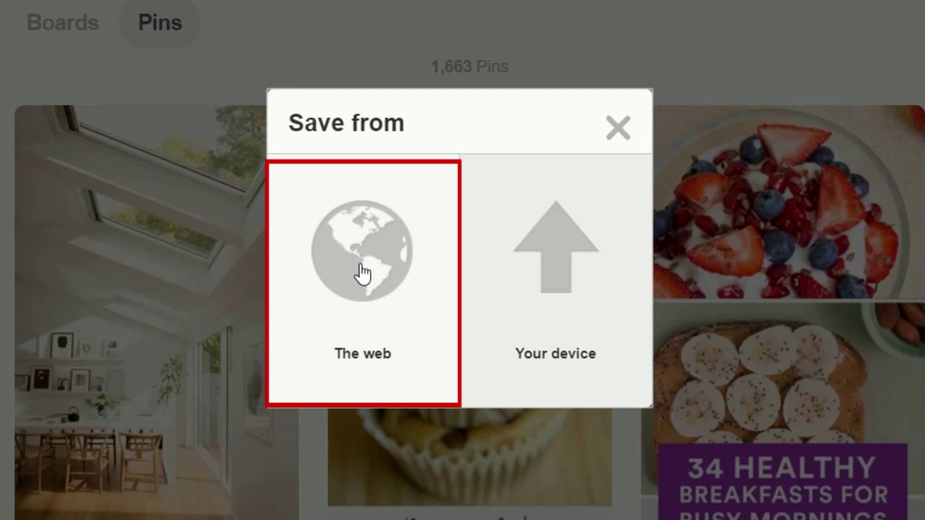
{"action": "left_click", "coordinate": [362, 274]}
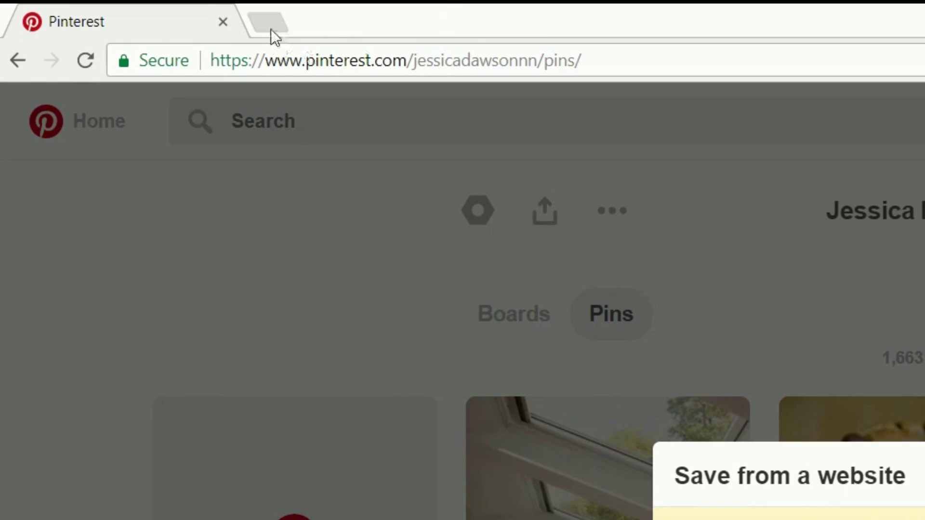
{"action": "left_click", "coordinate": [272, 23]}
Load techboomers.com in a new tab and copy its web address.
{"action": "type", "text": "techboomers.com"}
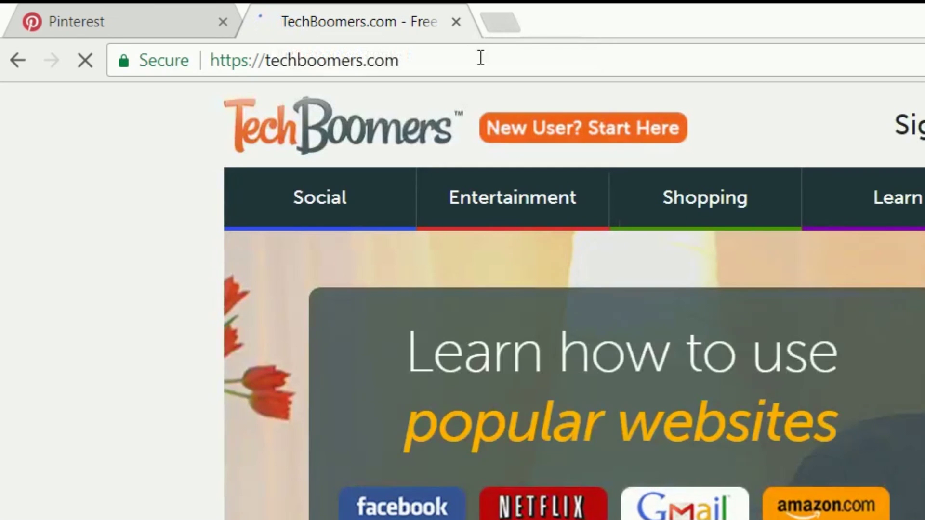
{"action": "left_click", "coordinate": [479, 59]}
{"action": "right_click", "coordinate": [479, 58]}
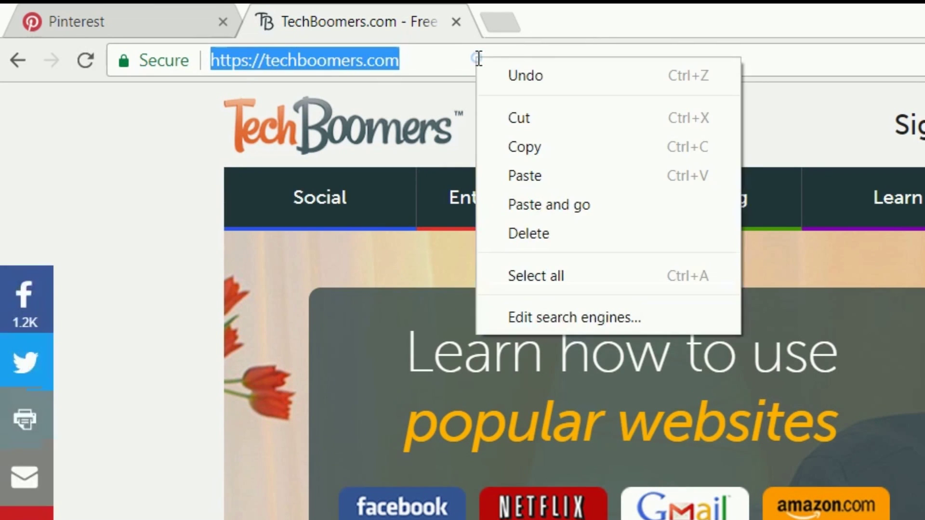
{"action": "left_click", "coordinate": [547, 155]}
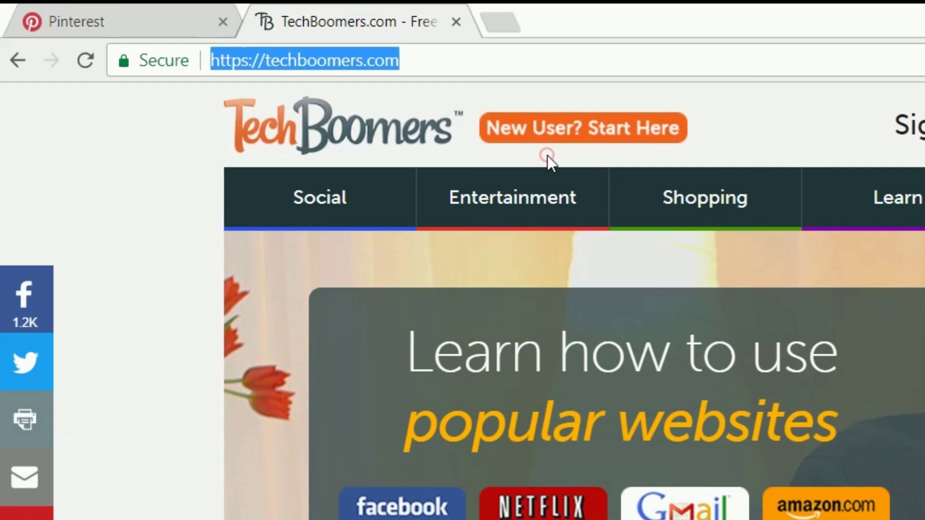
{"action": "left_click", "coordinate": [157, 32]}
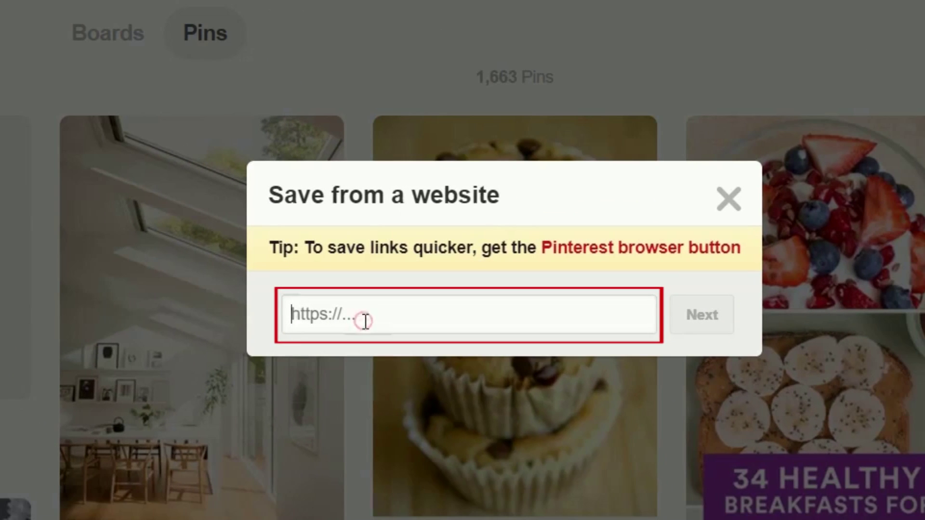
Paste the techboomers.com address into the Save from a website field.
{"action": "right_click", "coordinate": [364, 321]}
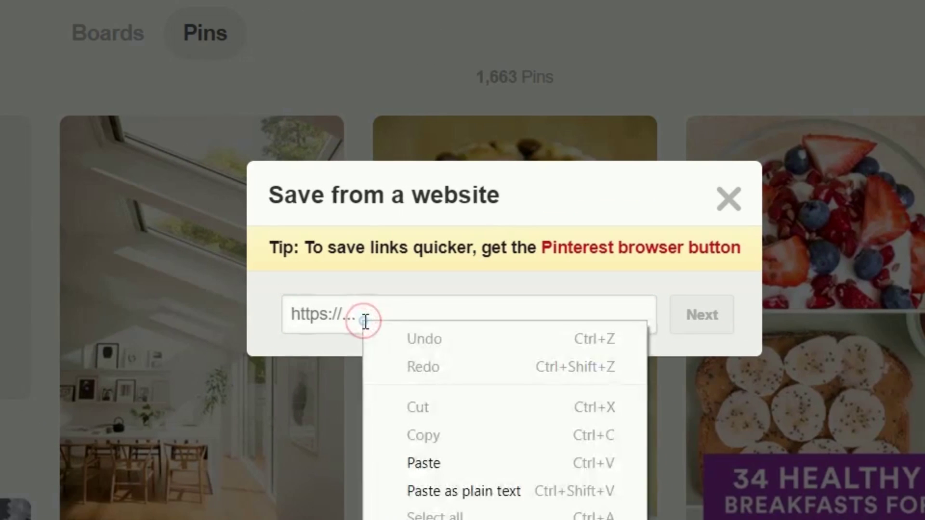
{"action": "left_click", "coordinate": [463, 462]}
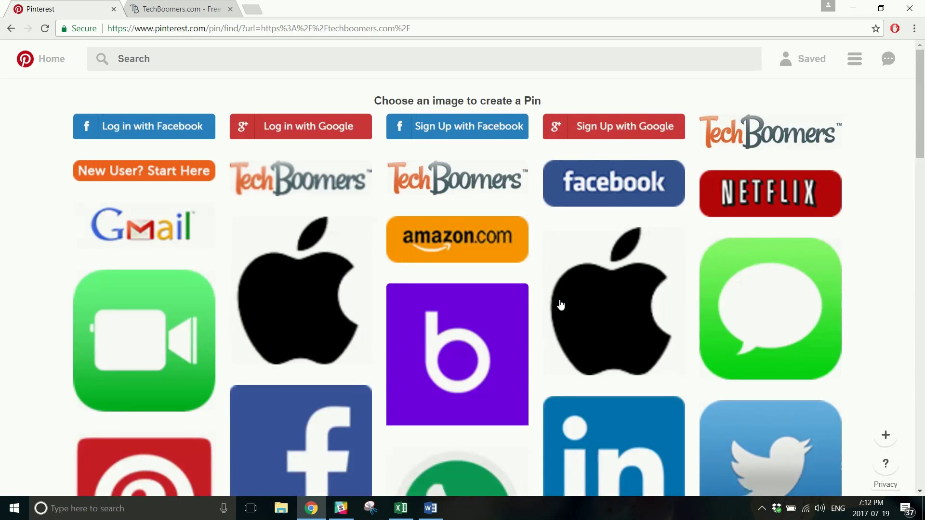
{"action": "mouse_move", "coordinate": [457, 179]}
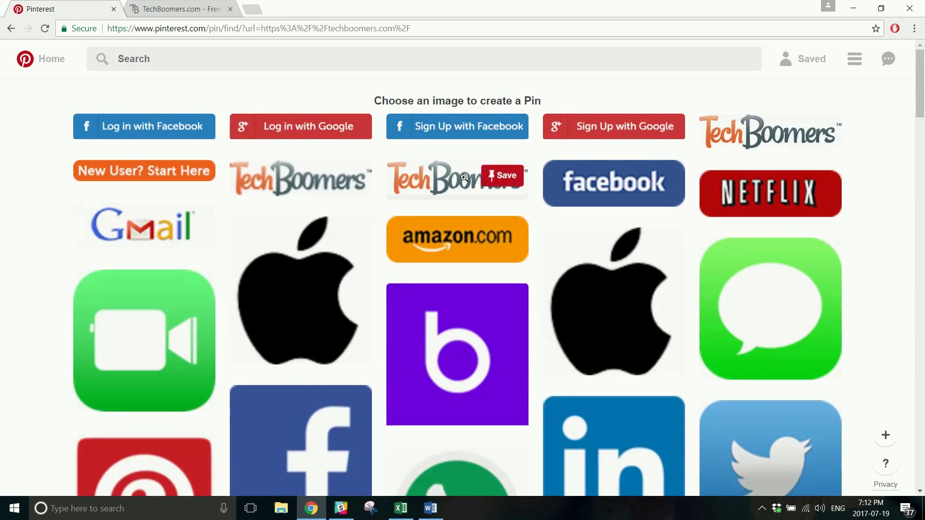
Pin the TechBoomers logo image from the site to the Example board.
{"action": "left_click", "coordinate": [453, 184]}
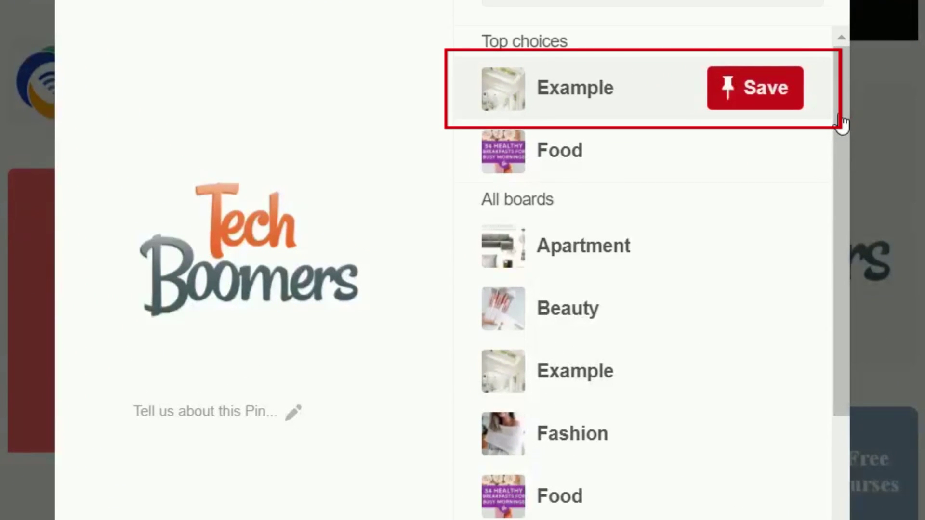
{"action": "left_click", "coordinate": [756, 96]}
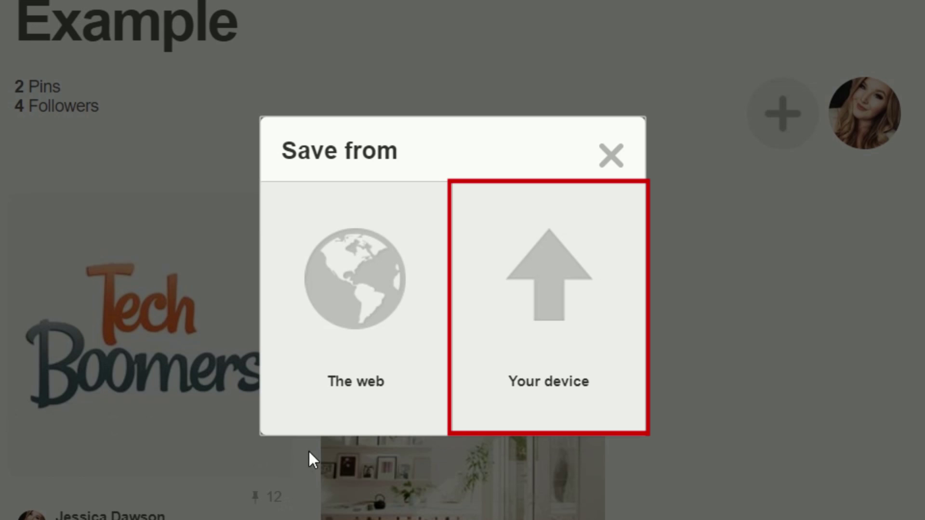
Upload 'TB Logo - 200x200 - stacked with transparent background' from the computer as a new pin.
{"action": "left_click", "coordinate": [530, 425]}
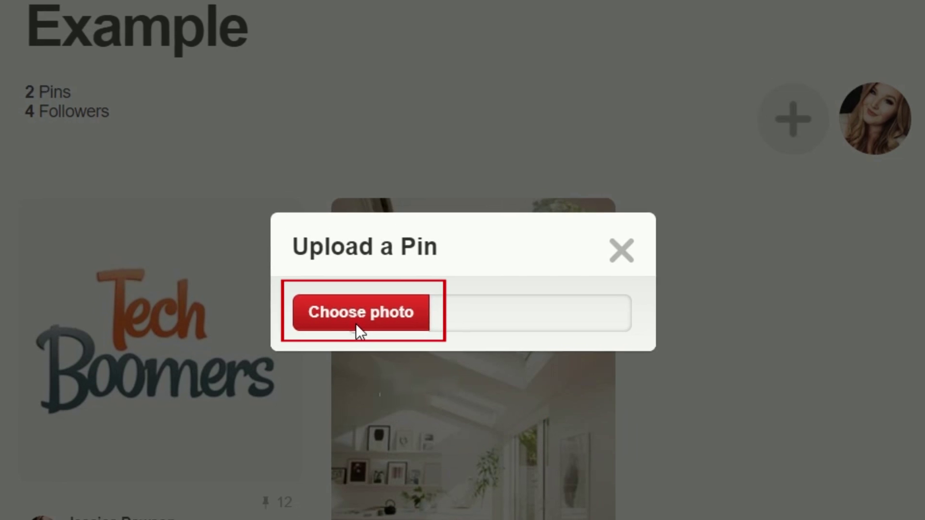
{"action": "left_click", "coordinate": [357, 325]}
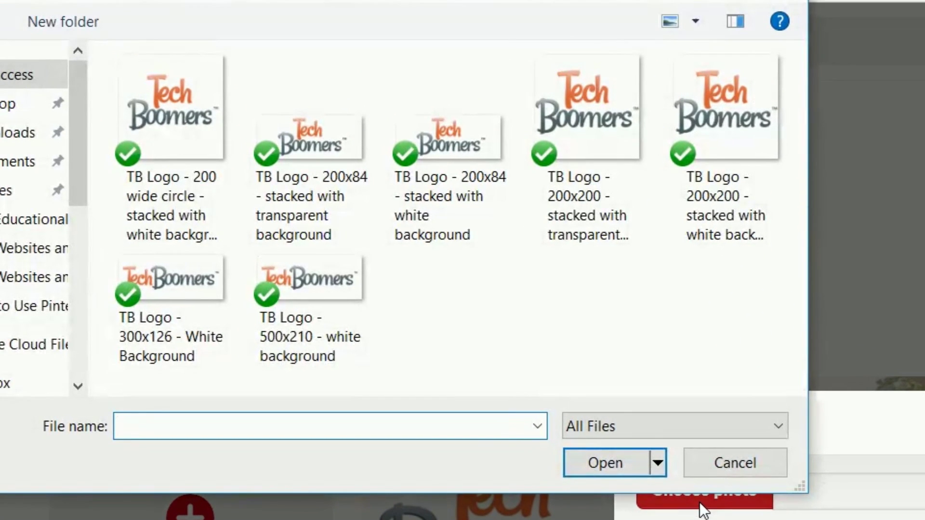
{"action": "left_click", "coordinate": [614, 146]}
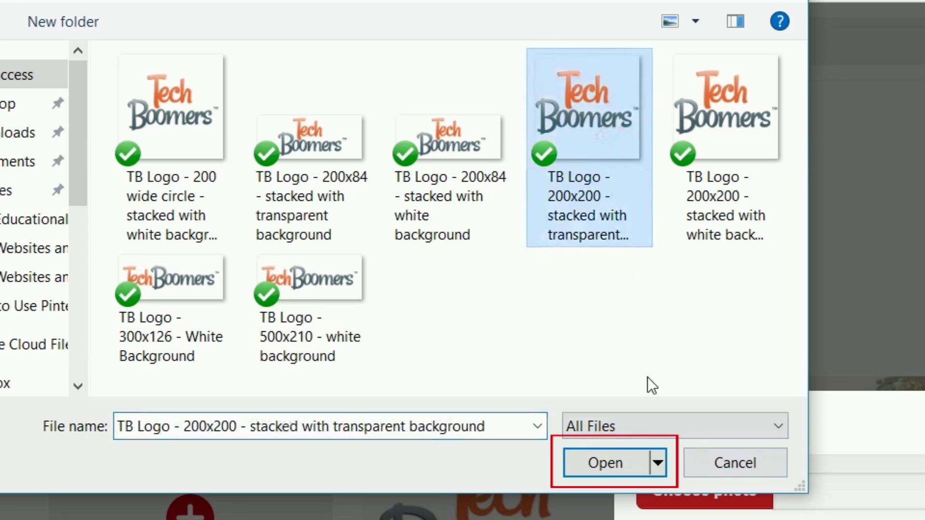
{"action": "left_click", "coordinate": [606, 464]}
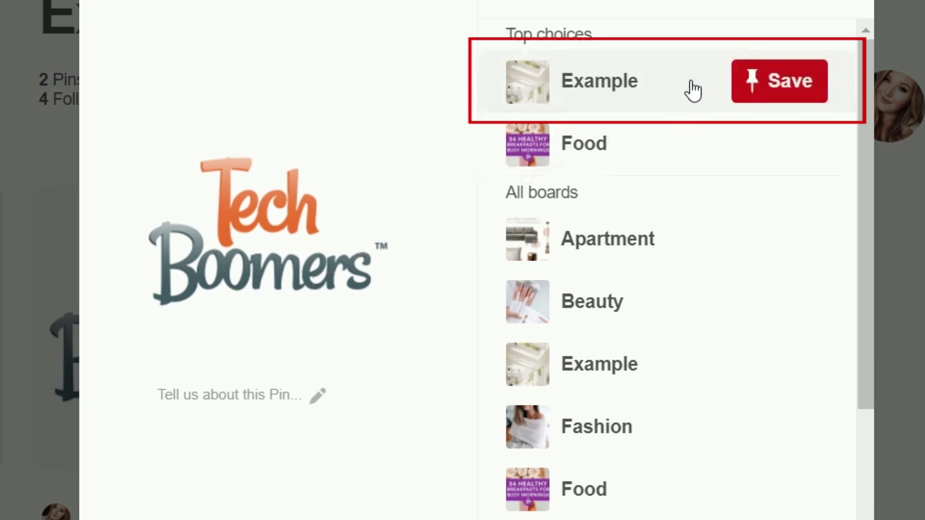
Save the uploaded TechBoomers logo pin to the Example board.
{"action": "left_click", "coordinate": [694, 90]}
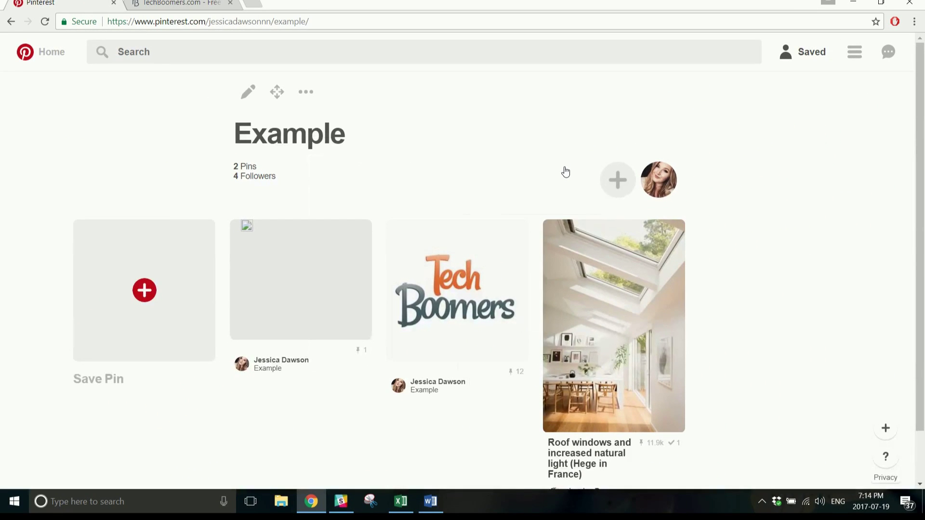
Go to the profile's saved boards and open the Food board.
{"action": "left_click", "coordinate": [26, 58]}
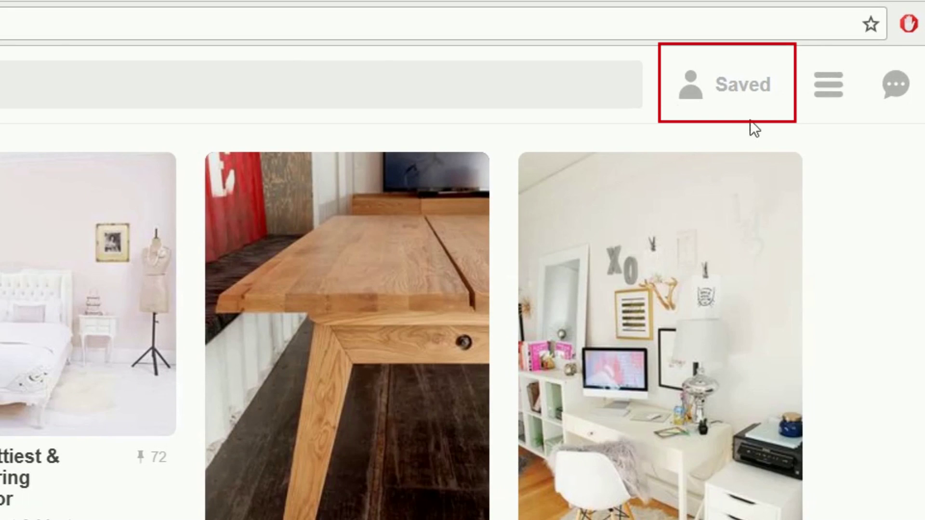
{"action": "left_click", "coordinate": [717, 95]}
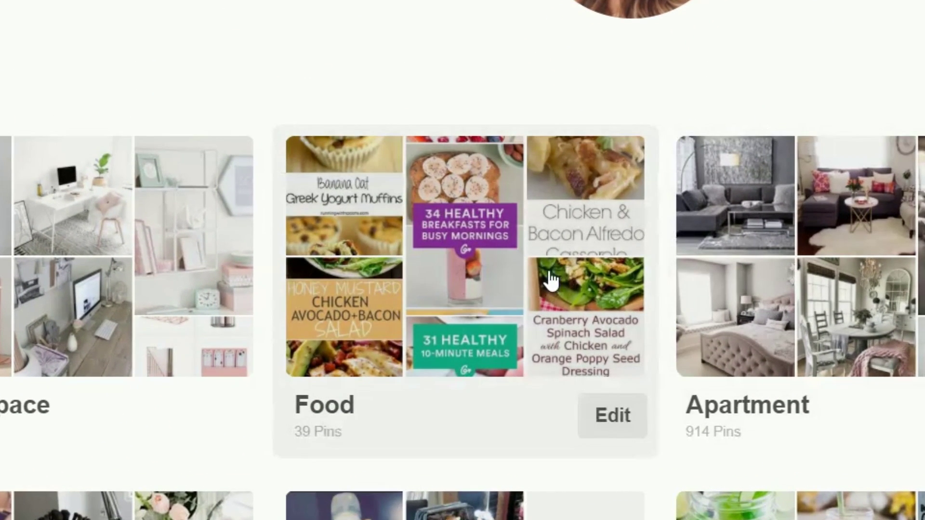
{"action": "left_click", "coordinate": [552, 280]}
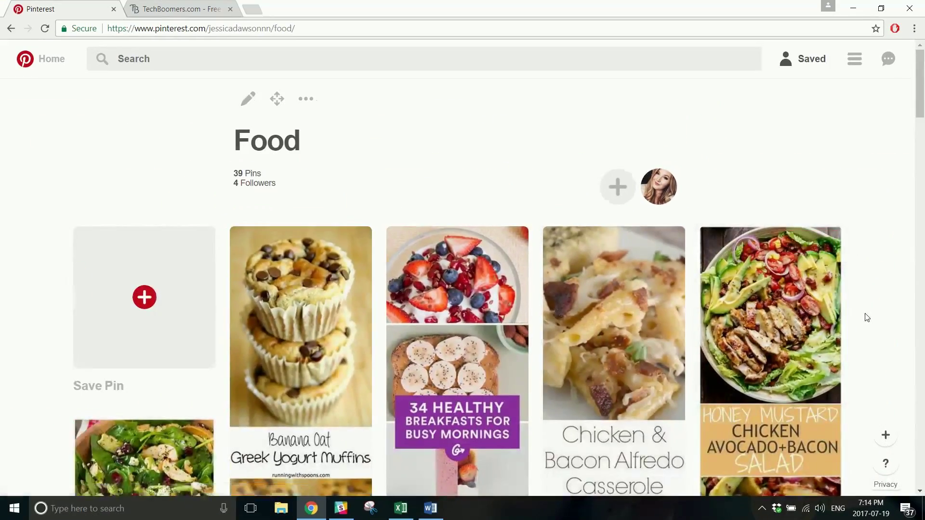
Scroll down the Food board and open the Video: Avocado Toast Roulette pin.
{"action": "scroll", "coordinate": [865, 316], "scroll_direction": "down", "scroll_amount": 3}
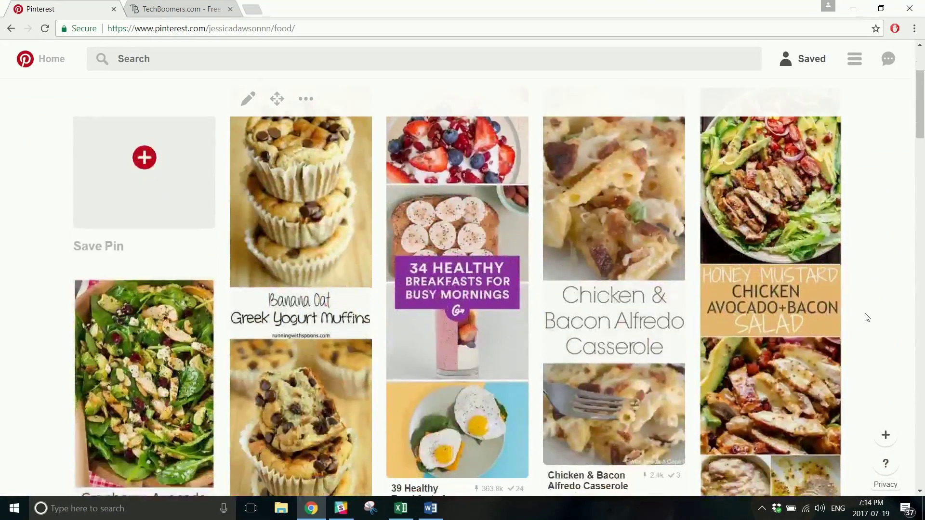
{"action": "scroll", "coordinate": [868, 317], "scroll_direction": "down", "scroll_amount": 5}
{"action": "scroll", "coordinate": [868, 317], "scroll_direction": "down", "scroll_amount": 5}
{"action": "scroll", "coordinate": [867, 317], "scroll_direction": "down", "scroll_amount": 2}
{"action": "scroll", "coordinate": [868, 317], "scroll_direction": "down", "scroll_amount": 3}
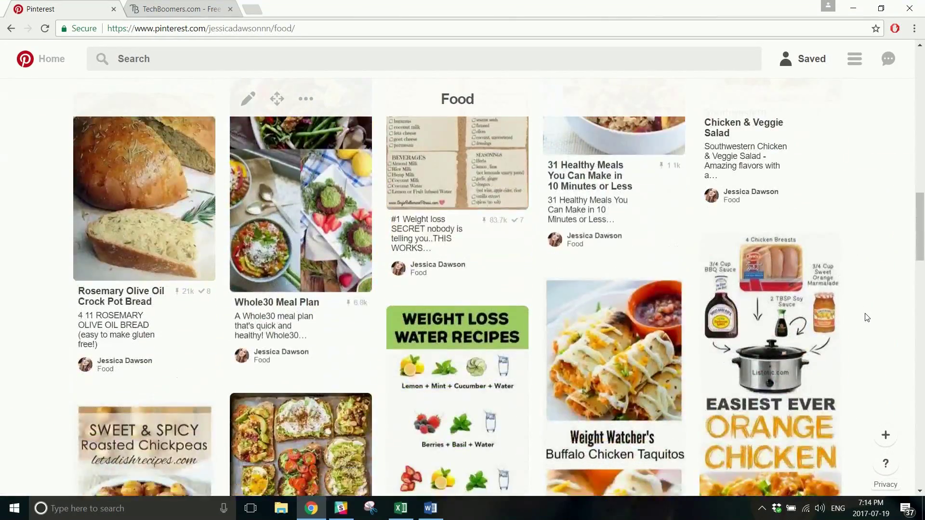
{"action": "scroll", "coordinate": [868, 317], "scroll_direction": "down", "scroll_amount": 3}
{"action": "scroll", "coordinate": [868, 317], "scroll_direction": "down", "scroll_amount": 2}
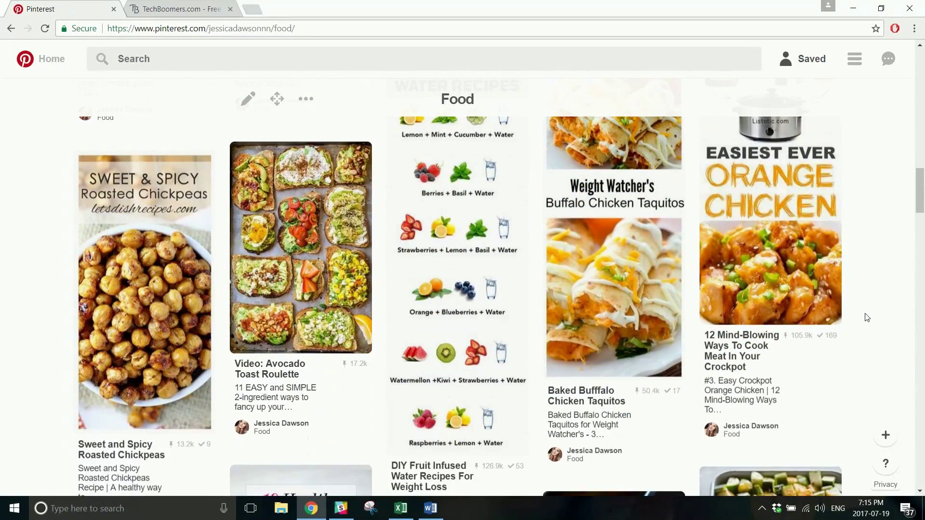
{"action": "left_click", "coordinate": [331, 291]}
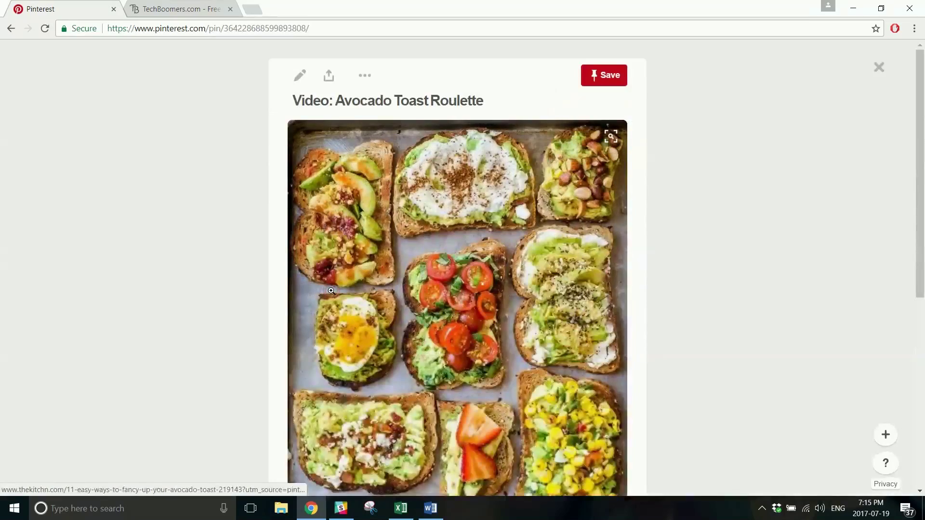
Scroll through the avocado toast pin page, then return to the home feed.
{"action": "scroll", "coordinate": [632, 273], "scroll_direction": "down", "scroll_amount": 2}
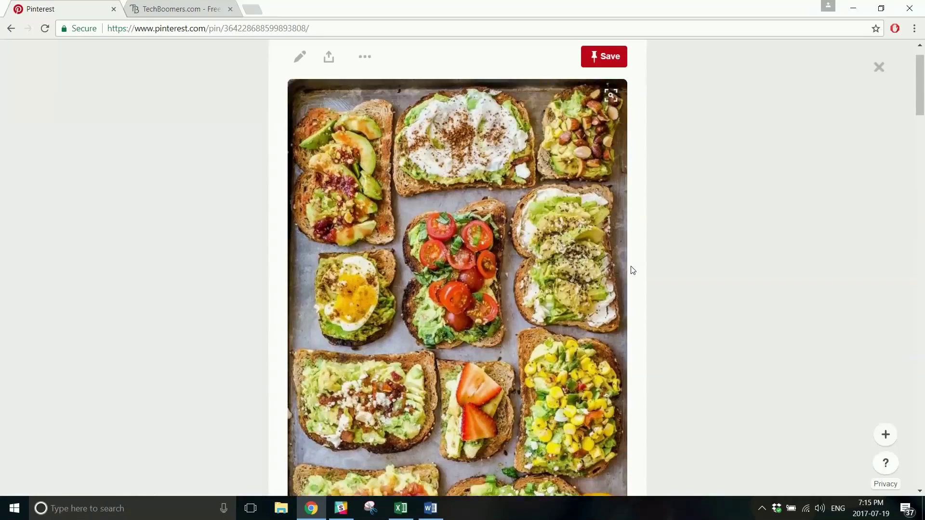
{"action": "scroll", "coordinate": [633, 271], "scroll_direction": "down", "scroll_amount": 3}
{"action": "scroll", "coordinate": [630, 269], "scroll_direction": "down", "scroll_amount": 3}
{"action": "left_click", "coordinate": [39, 61]}
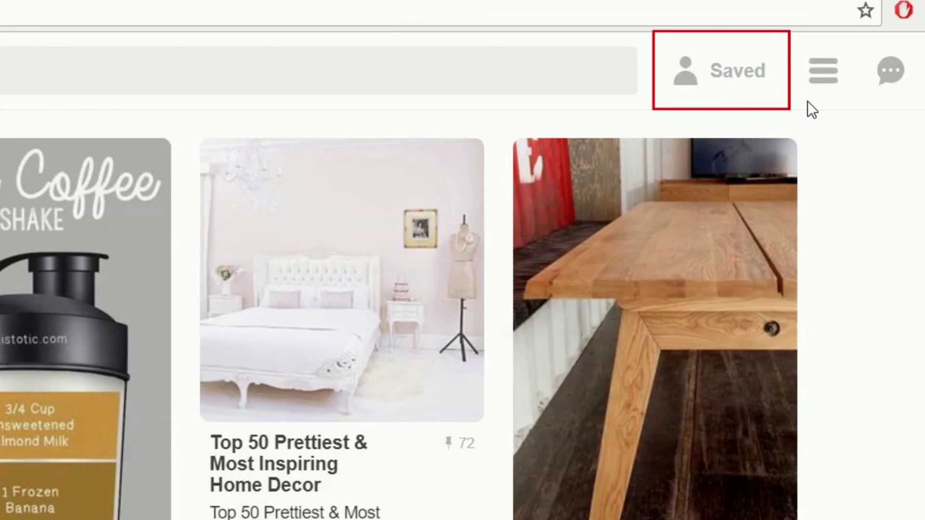
Log out of Pinterest through the profile page's ... options menu.
{"action": "left_click", "coordinate": [734, 77]}
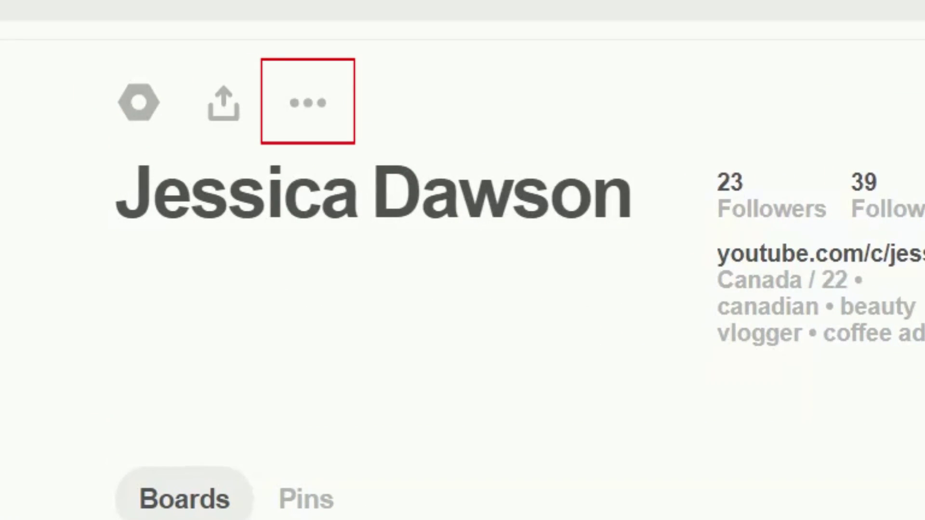
{"action": "left_click", "coordinate": [313, 122]}
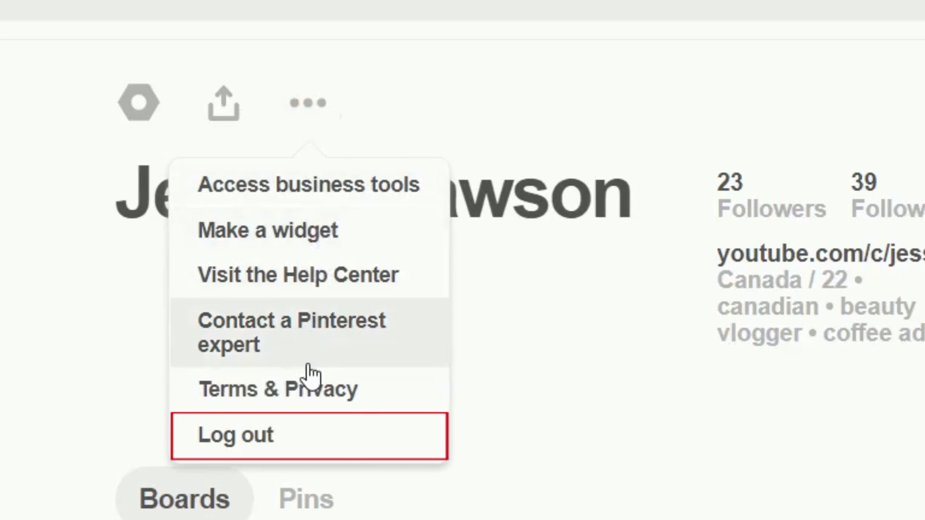
{"action": "left_click", "coordinate": [288, 436]}
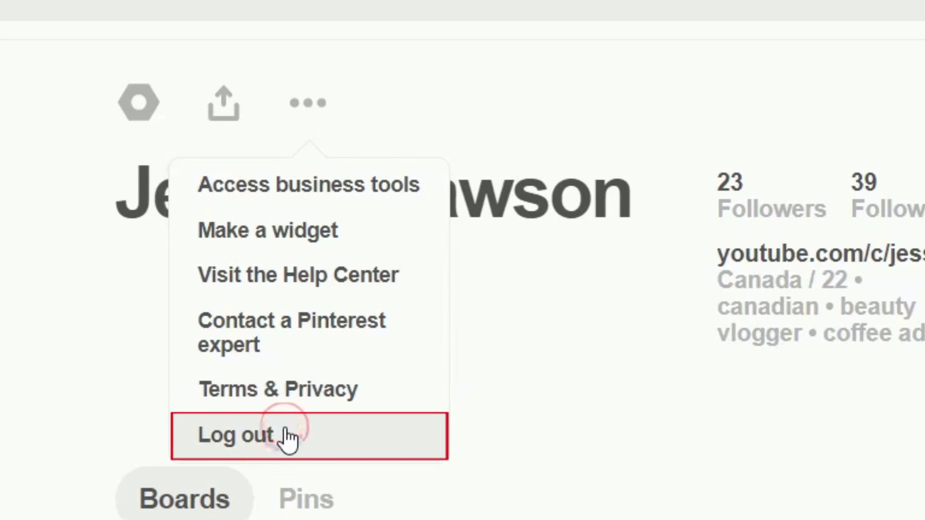